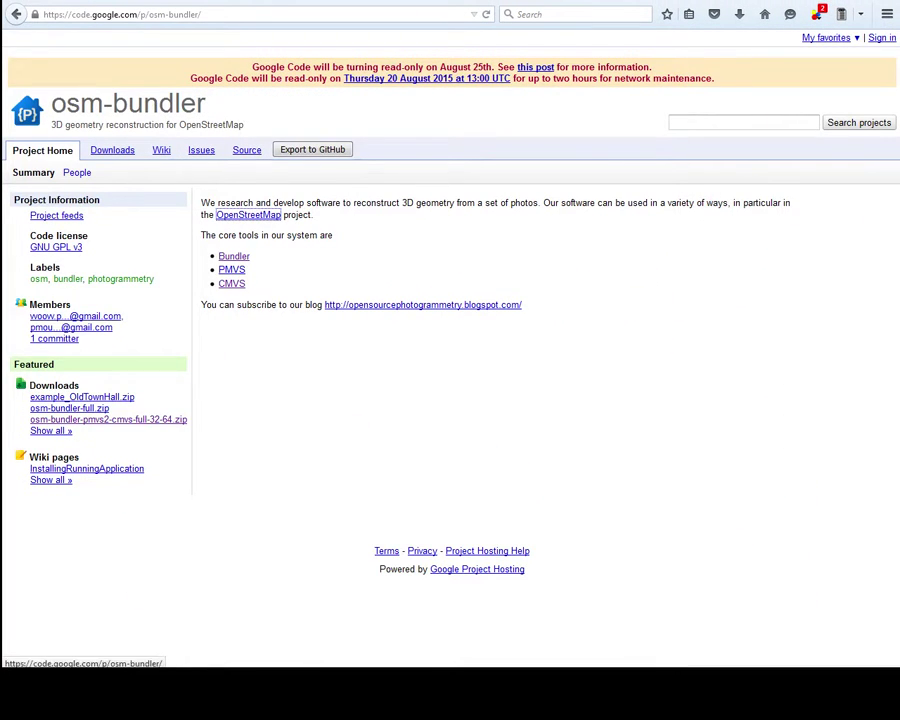
Step: Go from the VisualSFM project page's Download section to the osm-bundler-pmvs2-cmvs-full-32-64.zip download page
{"action": "key", "text": "alt+Left"}
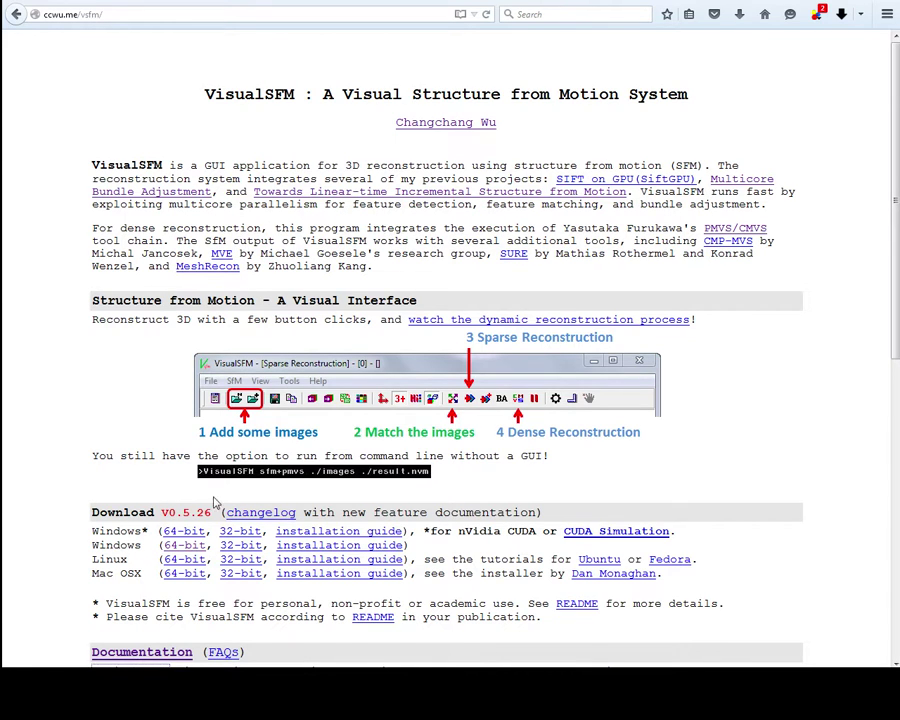
{"action": "scroll", "coordinate": [416, 492], "scroll_direction": "down", "scroll_amount": 5}
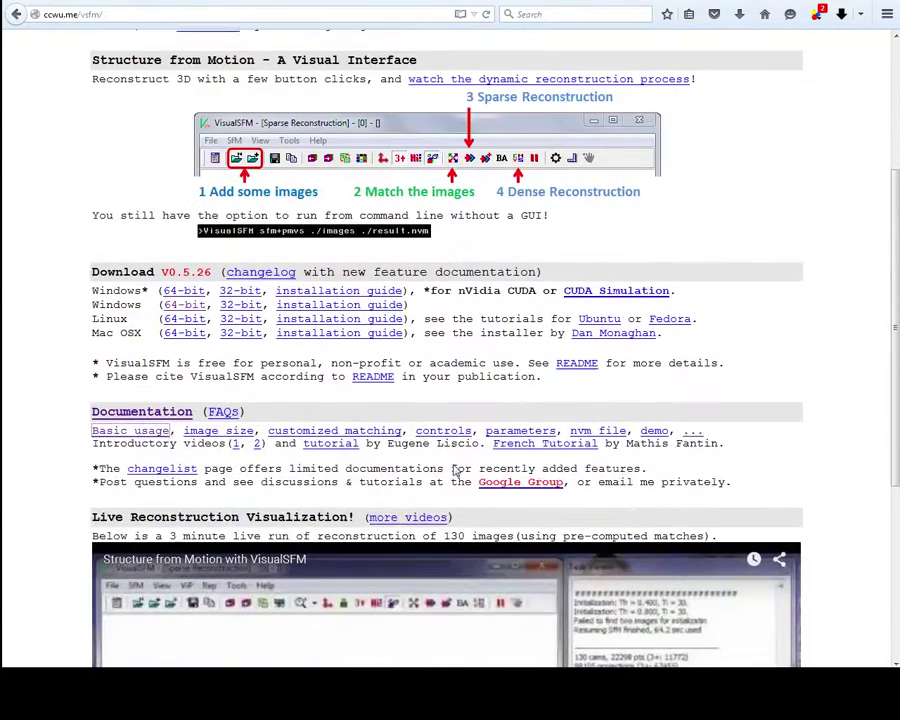
{"action": "left_click", "coordinate": [181, 292]}
{"action": "scroll", "coordinate": [524, 352], "scroll_direction": "up", "scroll_amount": 5}
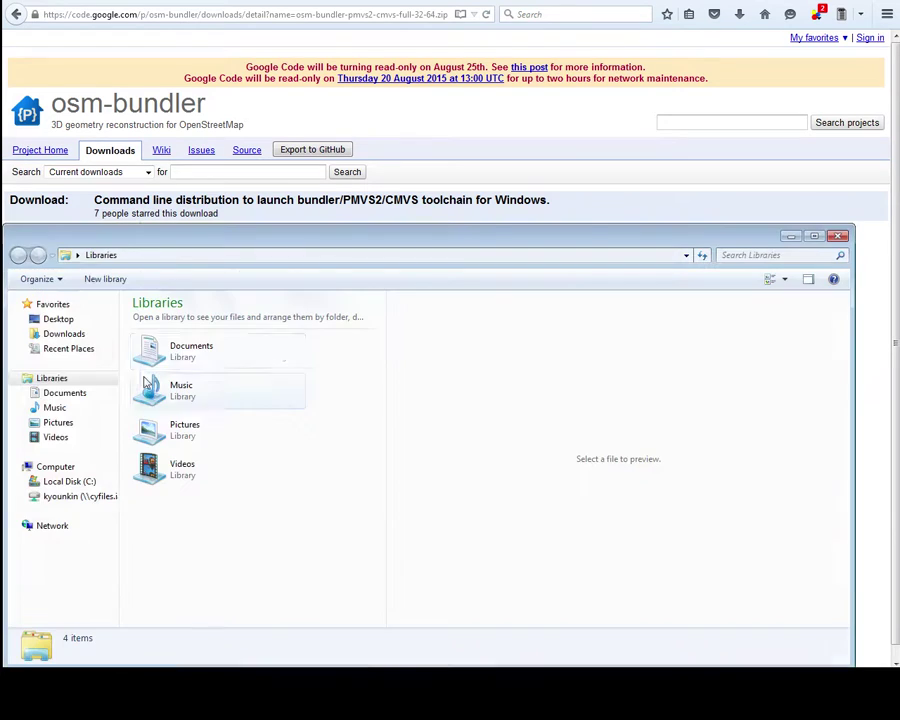
Step: Open VisualSFM_windows_64bit on the Desktop and drill into osm-bundler > osm-bundlerWin64 > osmbundler
{"action": "left_click", "coordinate": [58, 319]}
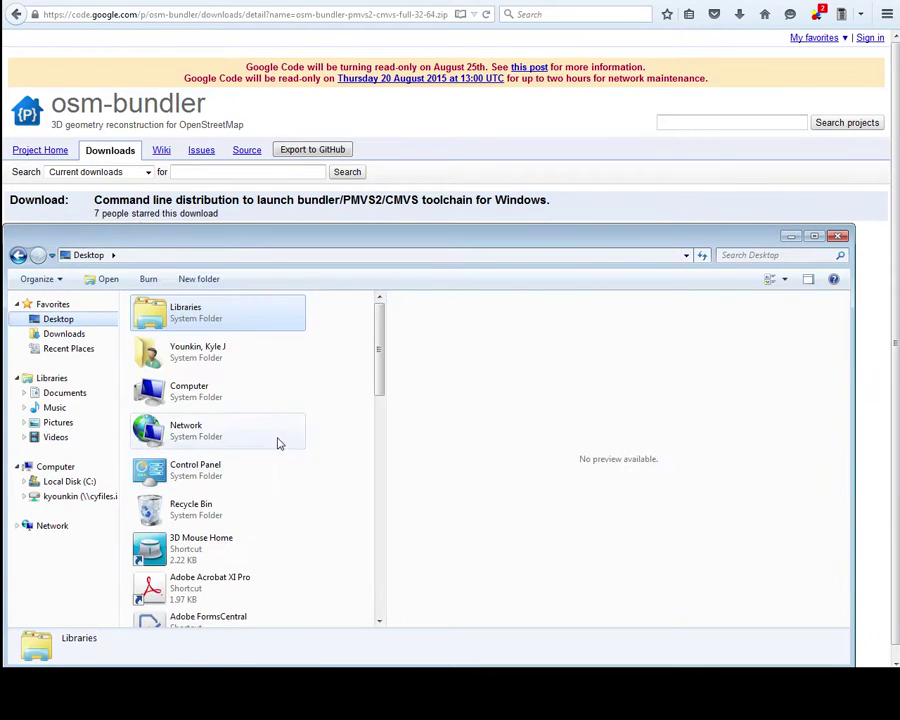
{"action": "left_click_drag", "start_coordinate": [380, 352], "coordinate": [374, 484]}
{"action": "left_click", "coordinate": [250, 612]}
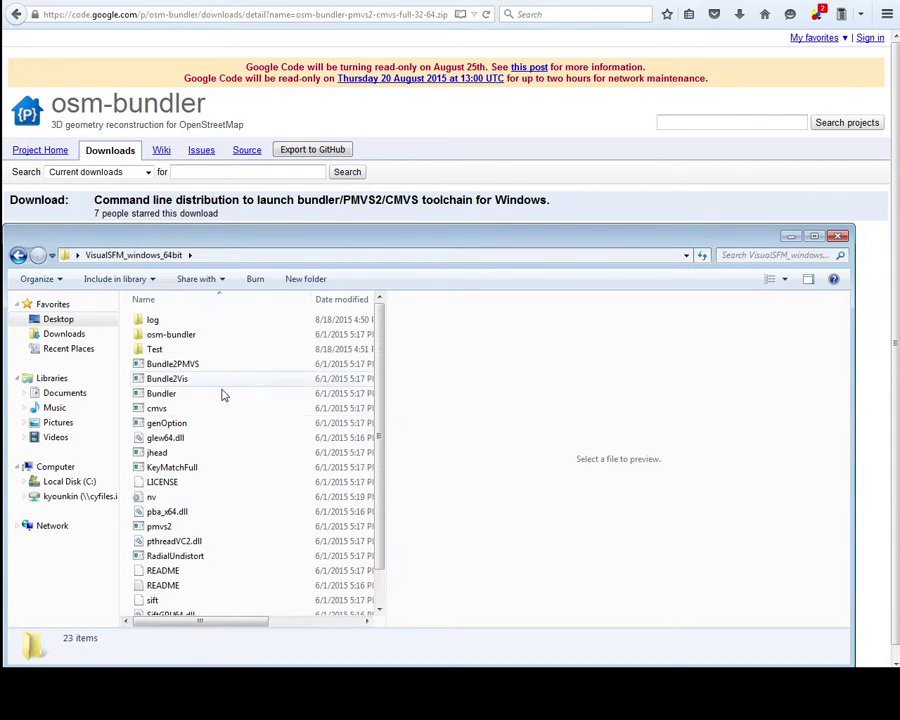
{"action": "left_click", "coordinate": [179, 338]}
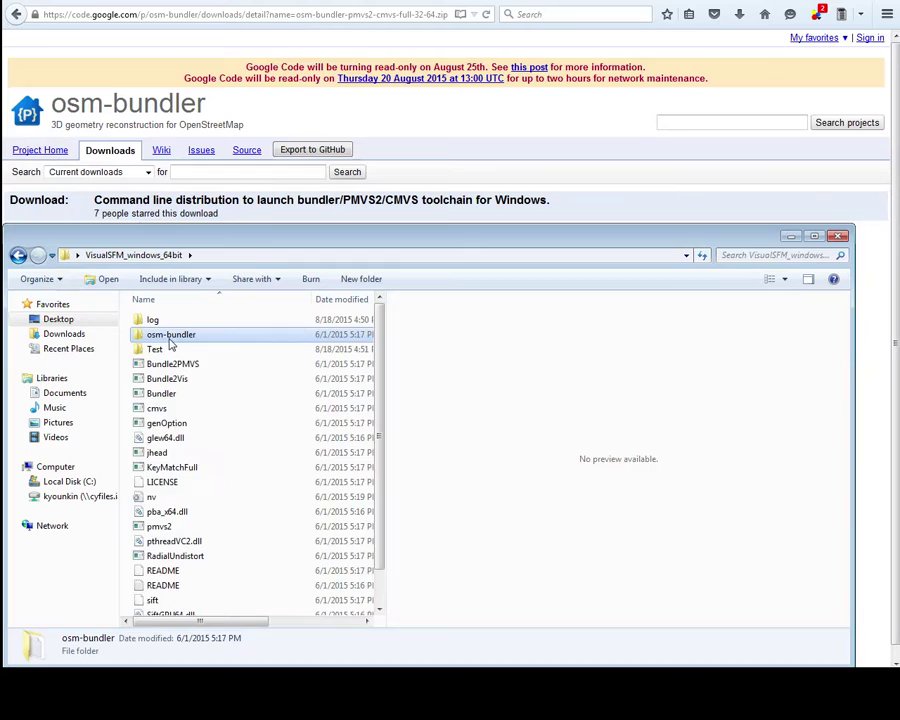
{"action": "double_click", "coordinate": [170, 339]}
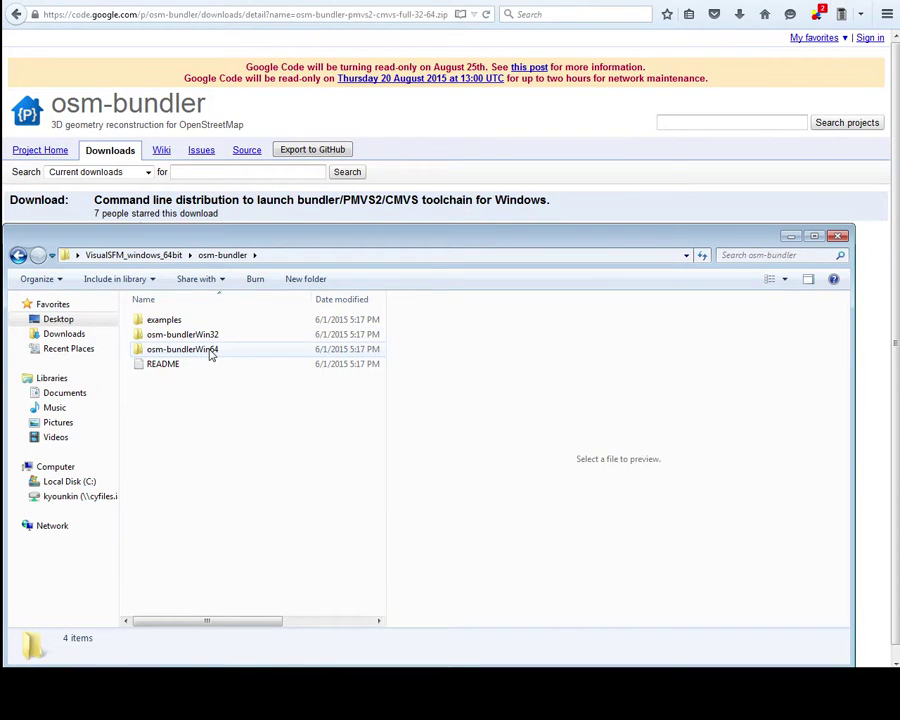
{"action": "double_click", "coordinate": [215, 354]}
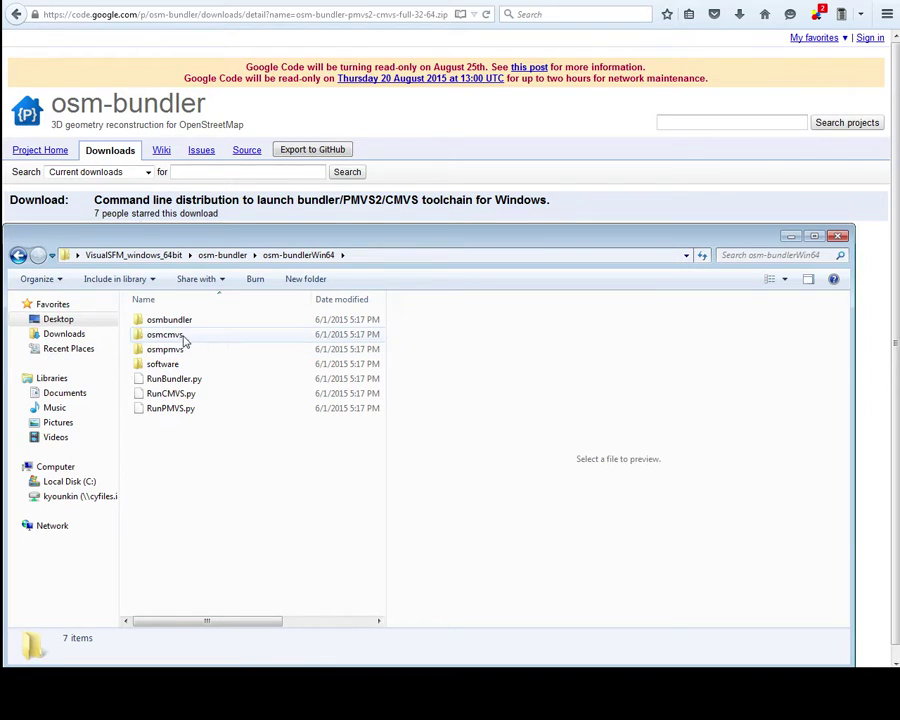
{"action": "double_click", "coordinate": [180, 319]}
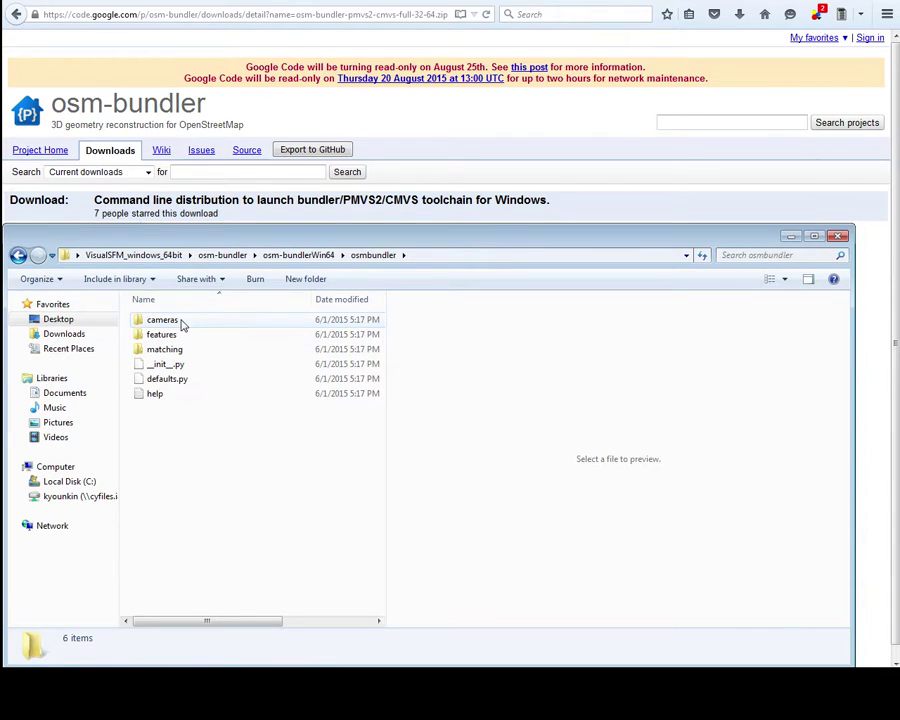
Step: Browse to osm-bundlerWin64 > software > cmvs > bin and select its three cmvs binaries
{"action": "left_click", "coordinate": [18, 254]}
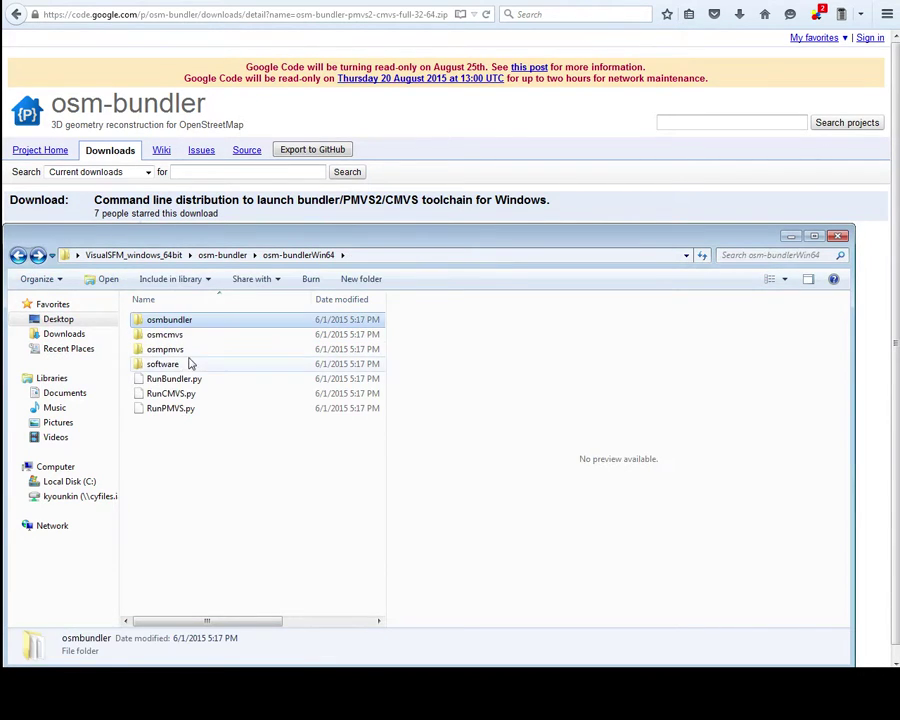
{"action": "double_click", "coordinate": [163, 364]}
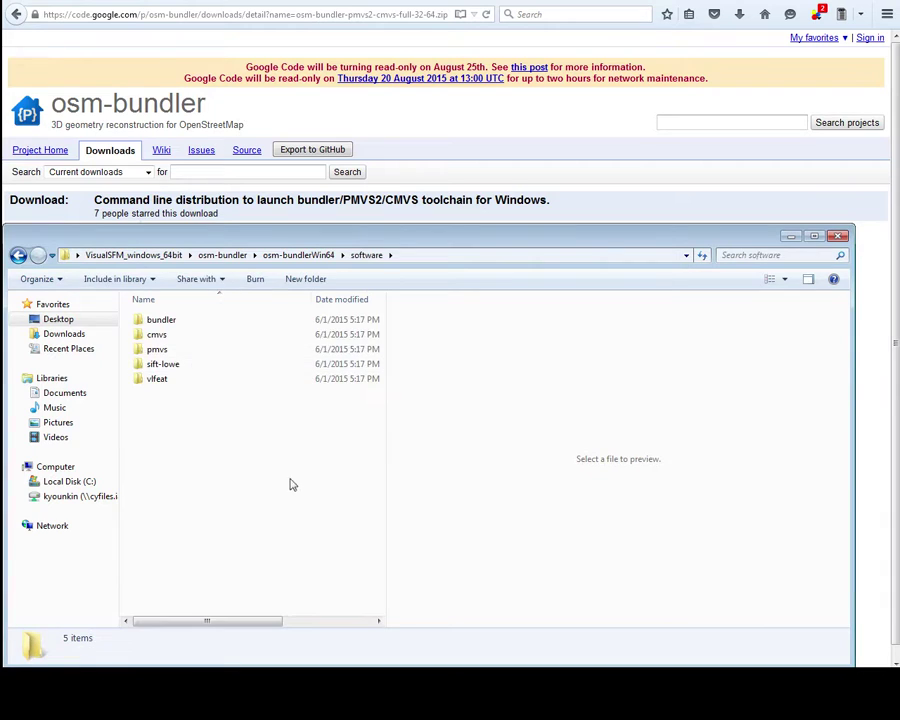
{"action": "double_click", "coordinate": [167, 339]}
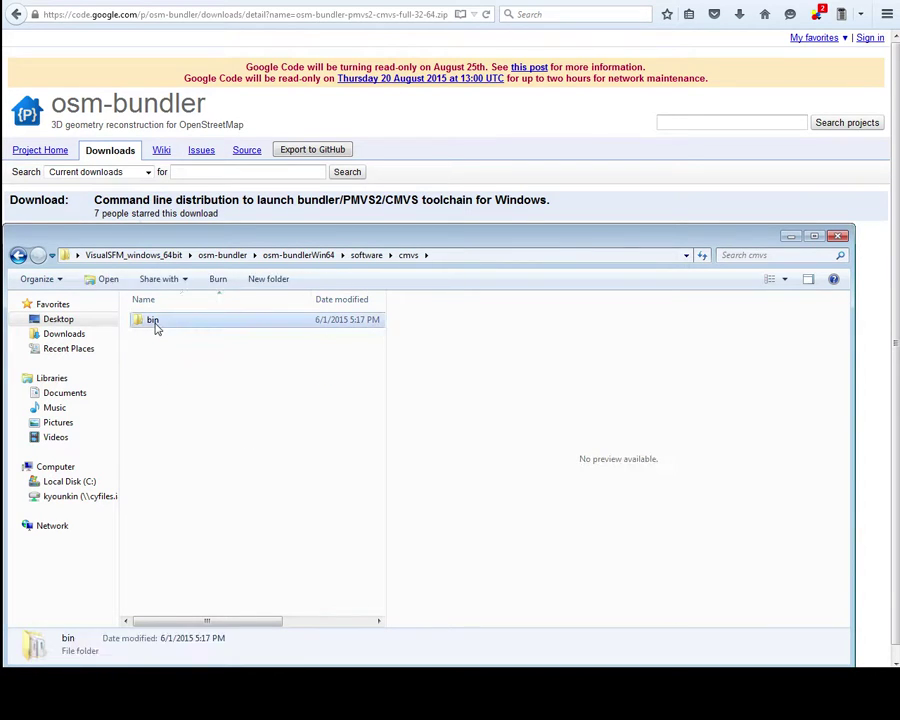
{"action": "double_click", "coordinate": [155, 324]}
{"action": "left_click_drag", "start_coordinate": [226, 427], "coordinate": [192, 285]}
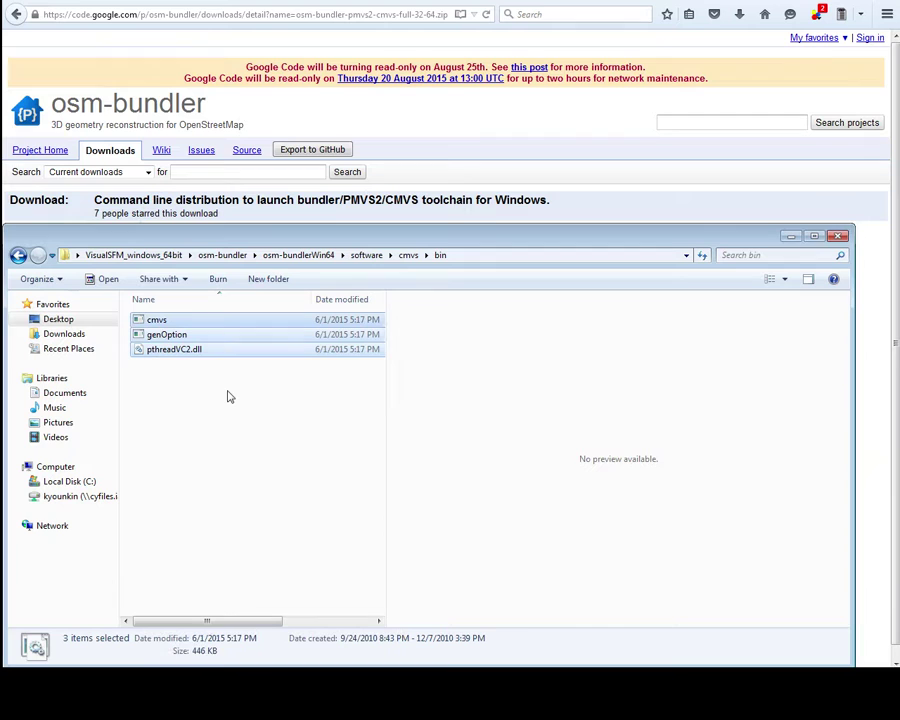
Step: Return to VisualSFM_windows_64bit and point out its pmvs2, cmvs and Bundler programs
{"action": "left_click", "coordinate": [18, 255]}
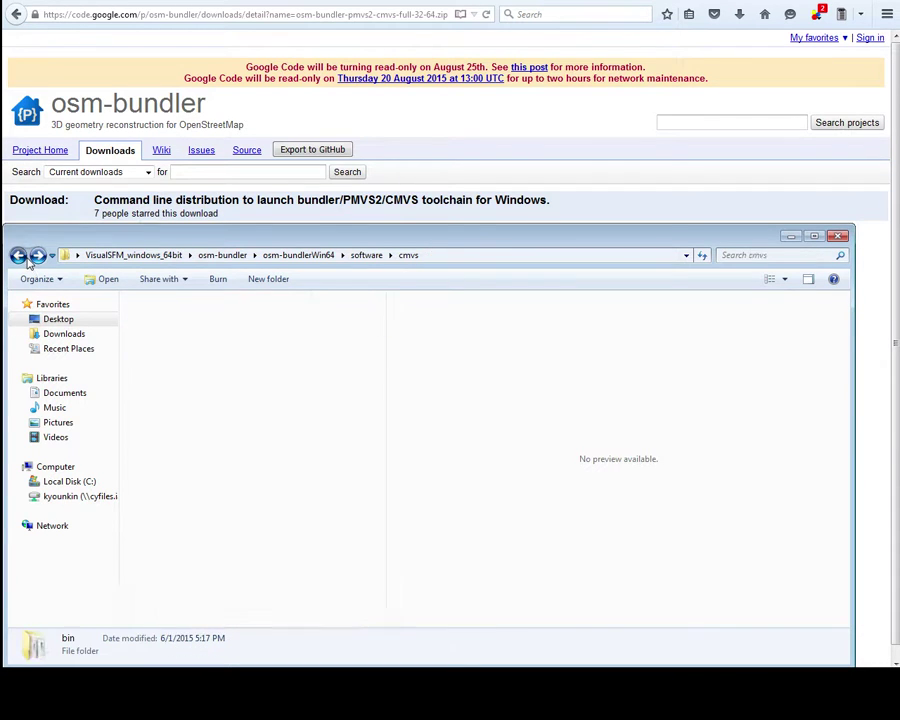
{"action": "left_click", "coordinate": [18, 255]}
{"action": "left_click", "coordinate": [18, 255]}
{"action": "left_click", "coordinate": [18, 255]}
{"action": "left_click", "coordinate": [18, 255]}
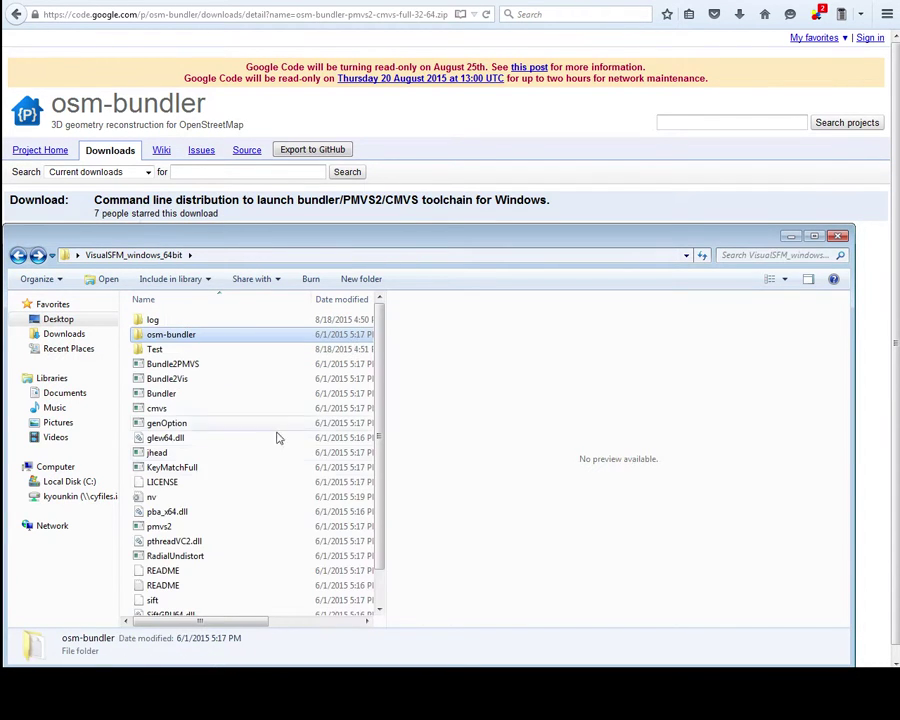
{"action": "scroll", "coordinate": [368, 424], "scroll_direction": "down", "scroll_amount": 1}
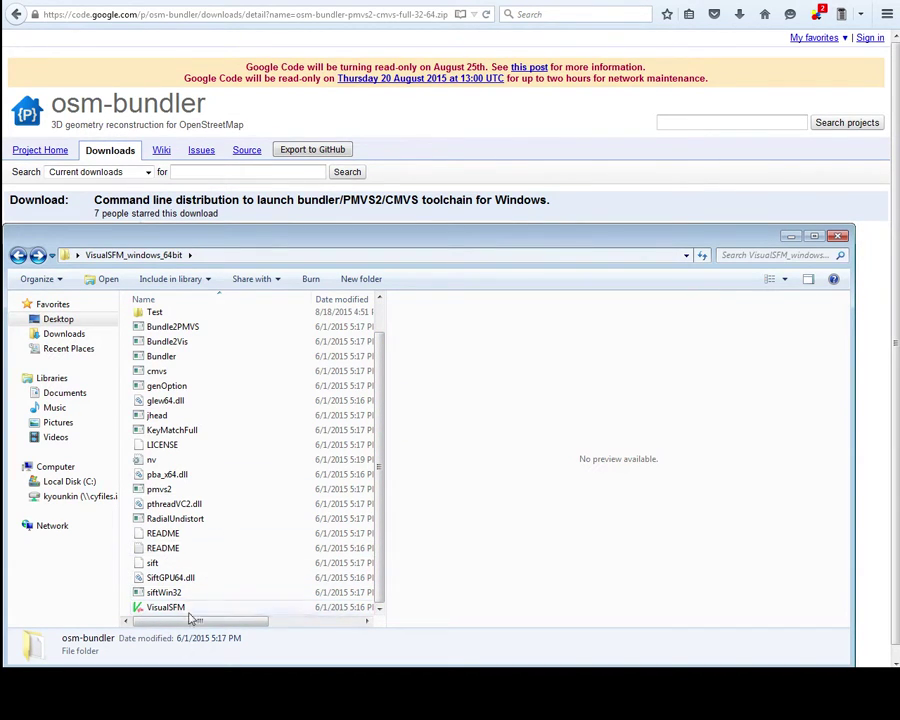
{"action": "left_click", "coordinate": [175, 490]}
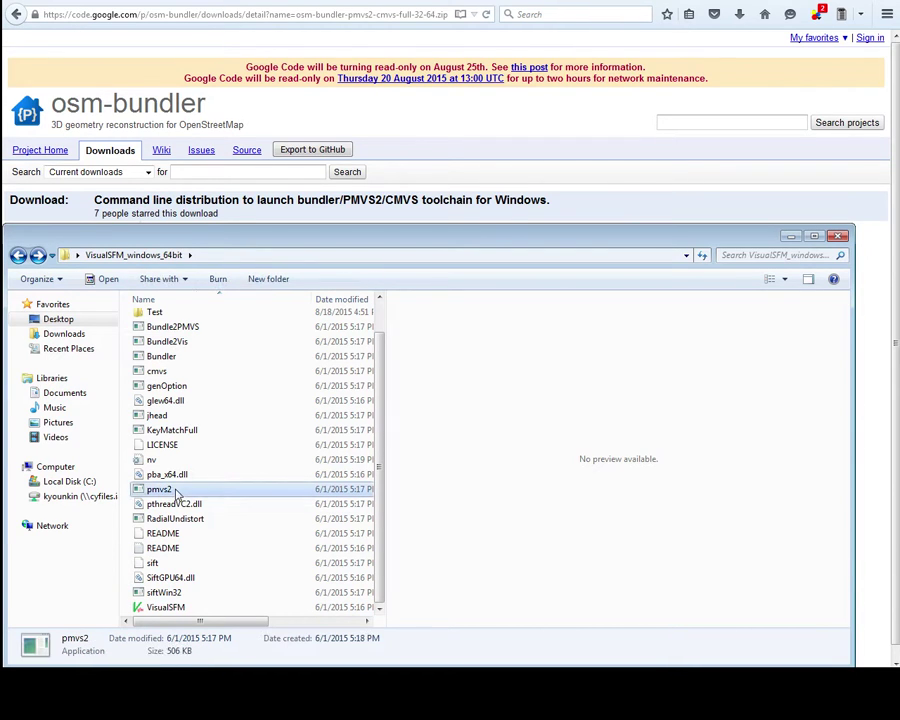
{"action": "left_click", "coordinate": [177, 371]}
{"action": "left_click", "coordinate": [178, 357]}
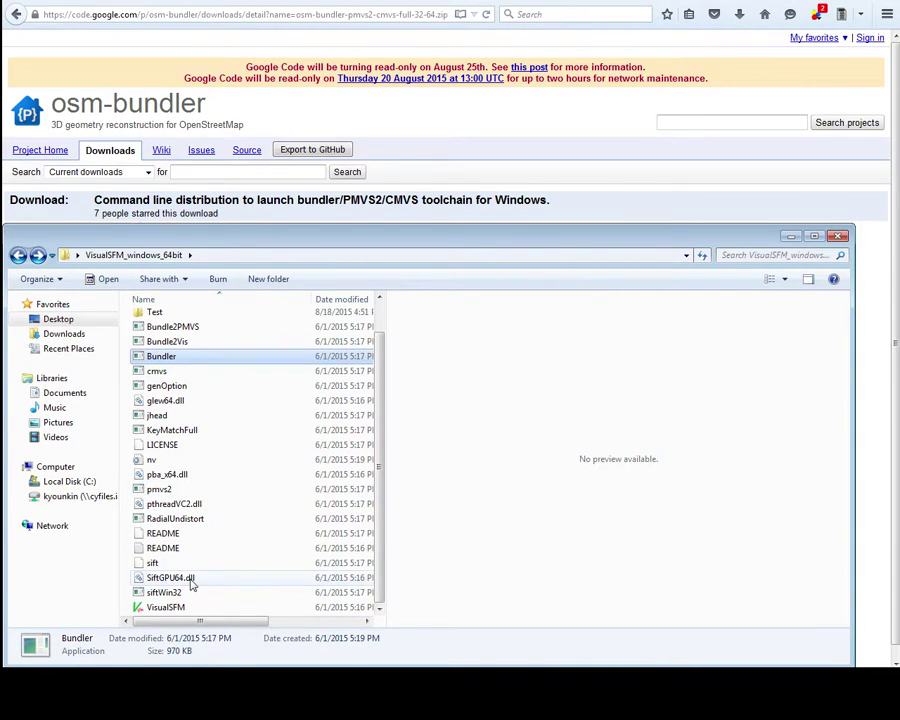
{"action": "scroll", "coordinate": [377, 430], "scroll_direction": "up", "scroll_amount": 1}
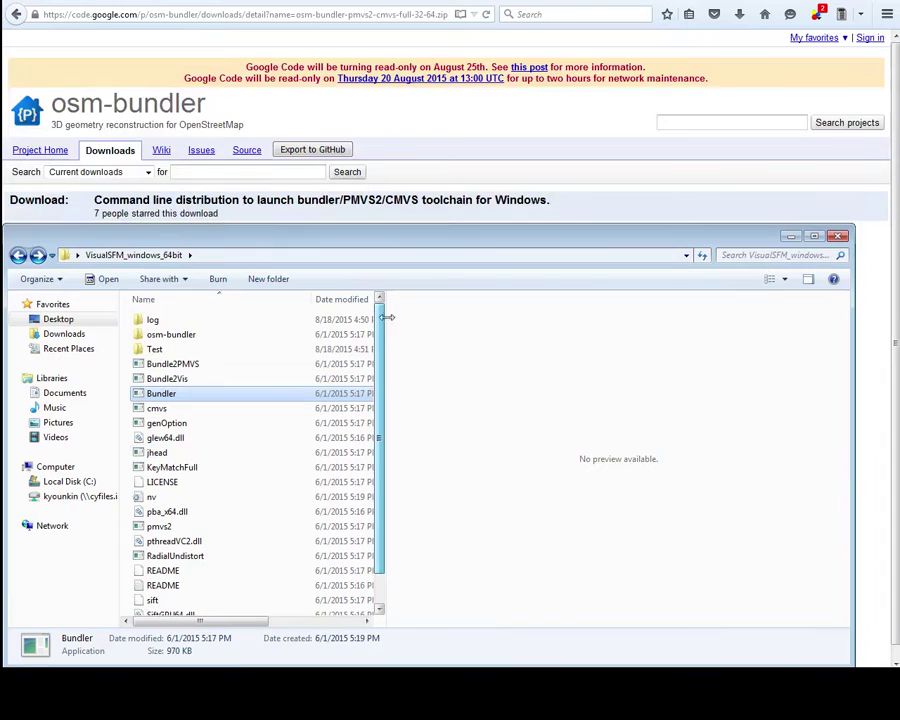
Step: Browse to C: > Photogrammetry > Iastate 7-11 > Memorial Union and select _DSC1148 through _DSC1155
{"action": "left_click", "coordinate": [796, 237]}
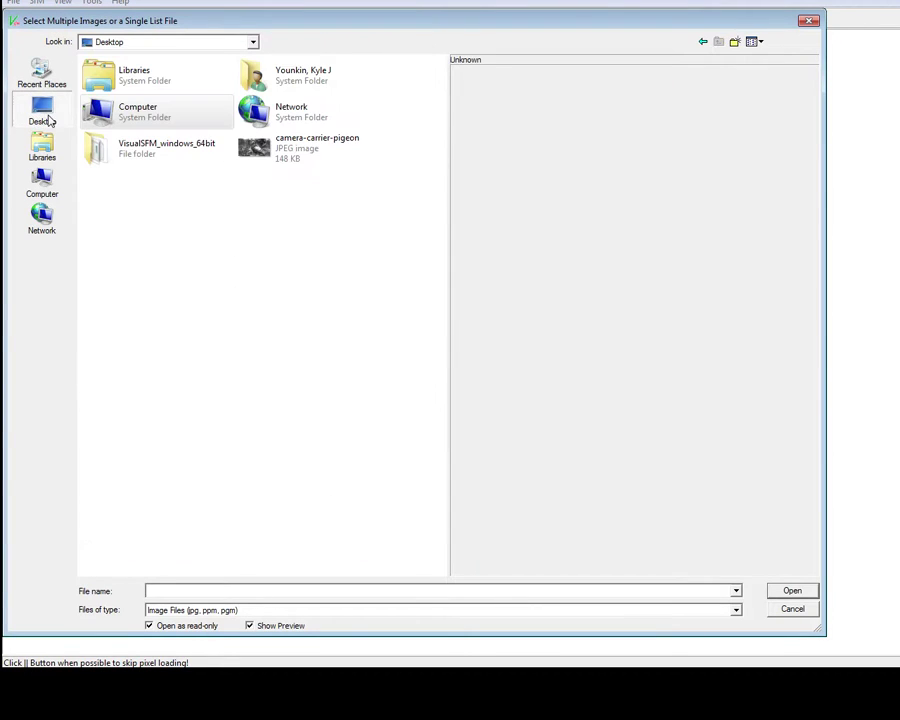
{"action": "double_click", "coordinate": [140, 114]}
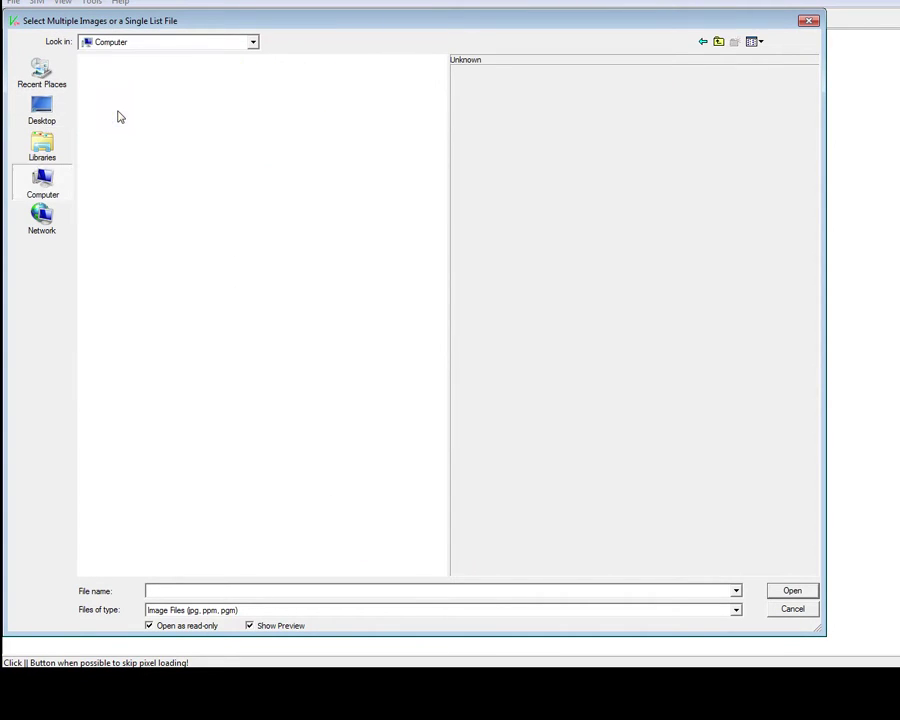
{"action": "double_click", "coordinate": [150, 92]}
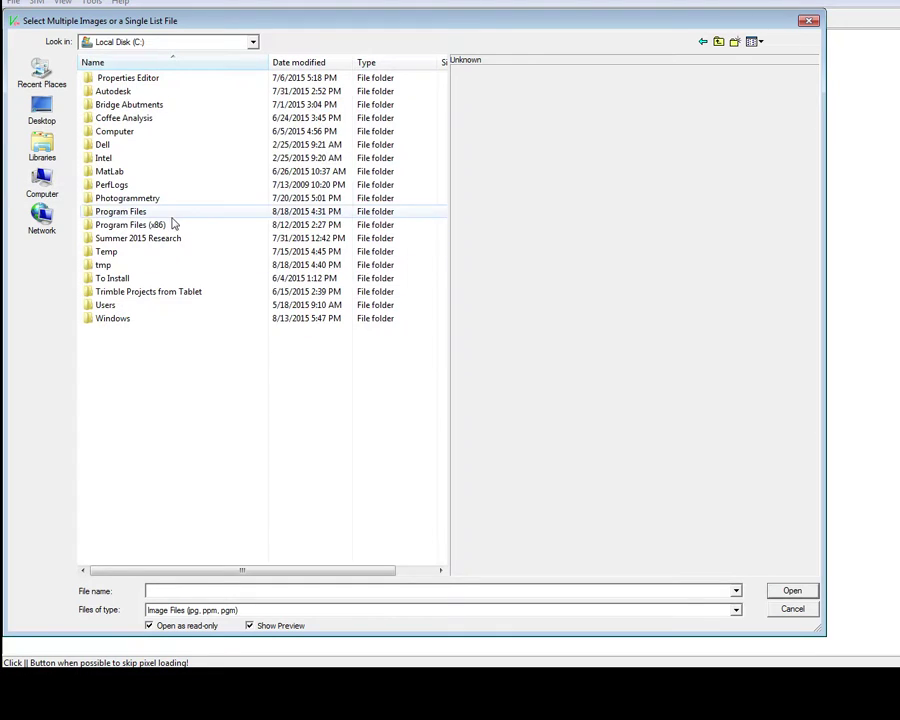
{"action": "double_click", "coordinate": [128, 198]}
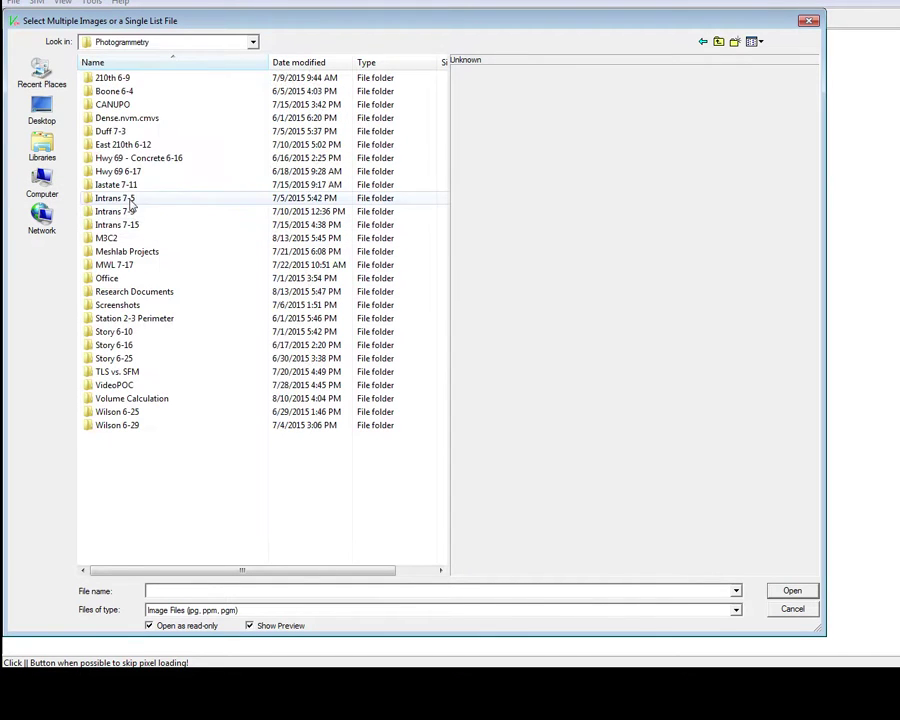
{"action": "double_click", "coordinate": [142, 186]}
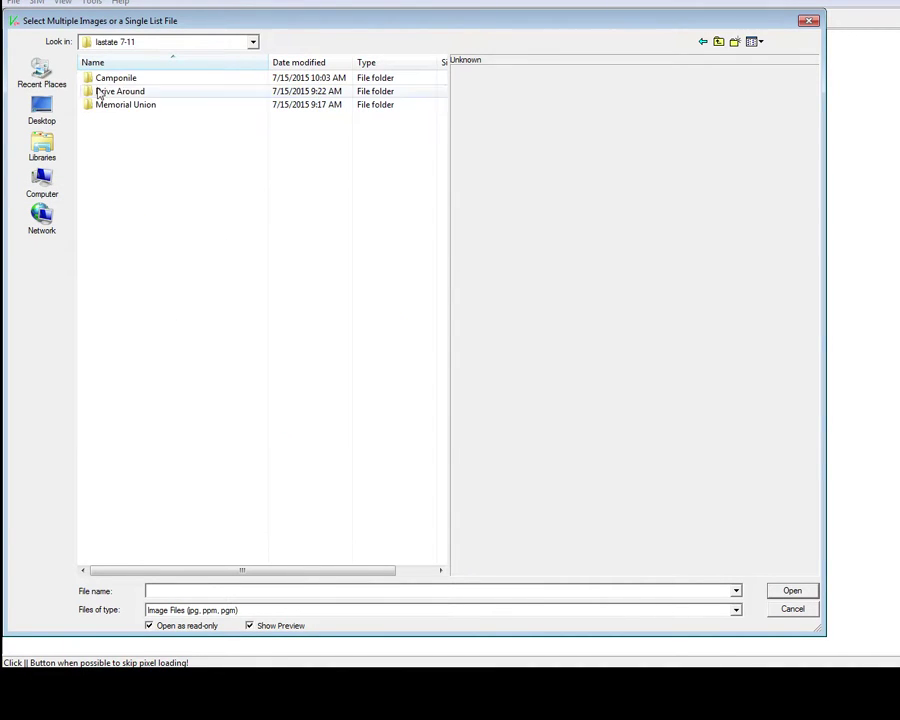
{"action": "double_click", "coordinate": [123, 114]}
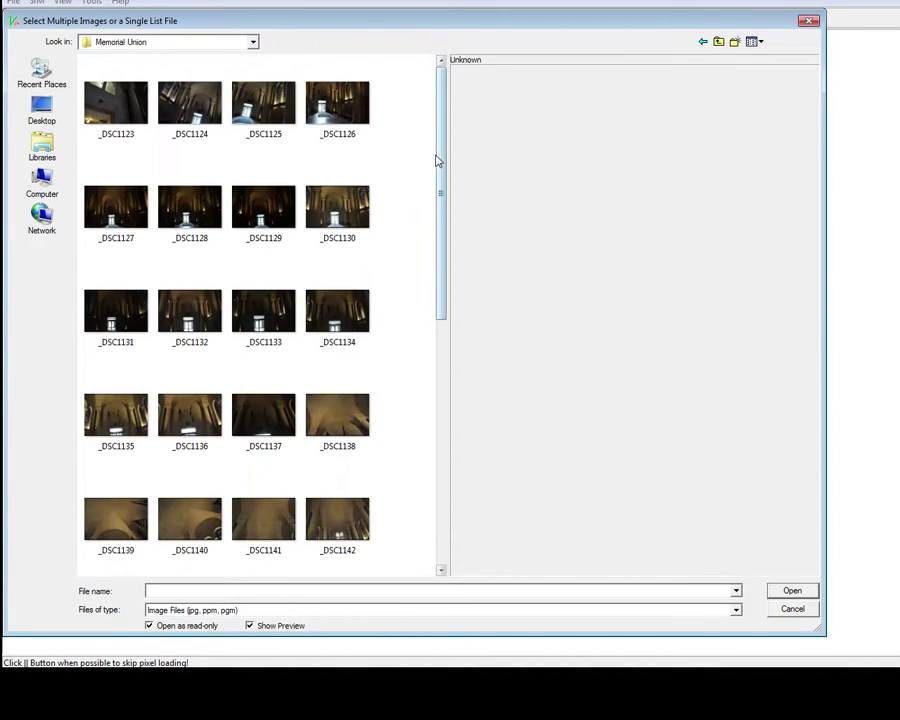
{"action": "left_click_drag", "start_coordinate": [436, 160], "coordinate": [444, 416]}
{"action": "left_click", "coordinate": [214, 230]}
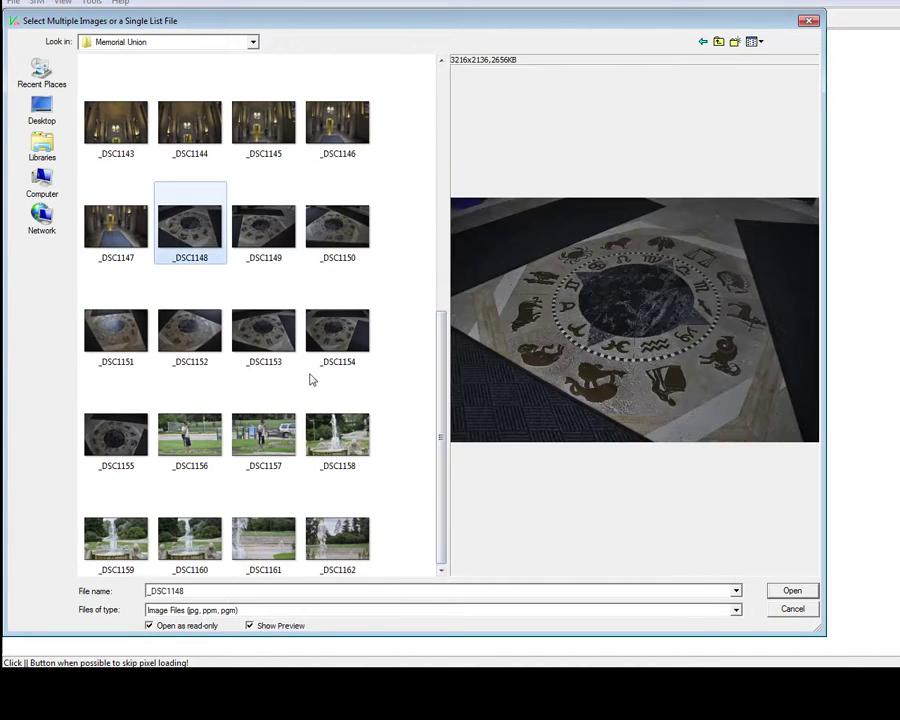
{"action": "left_click", "coordinate": [121, 441], "text": "shift"}
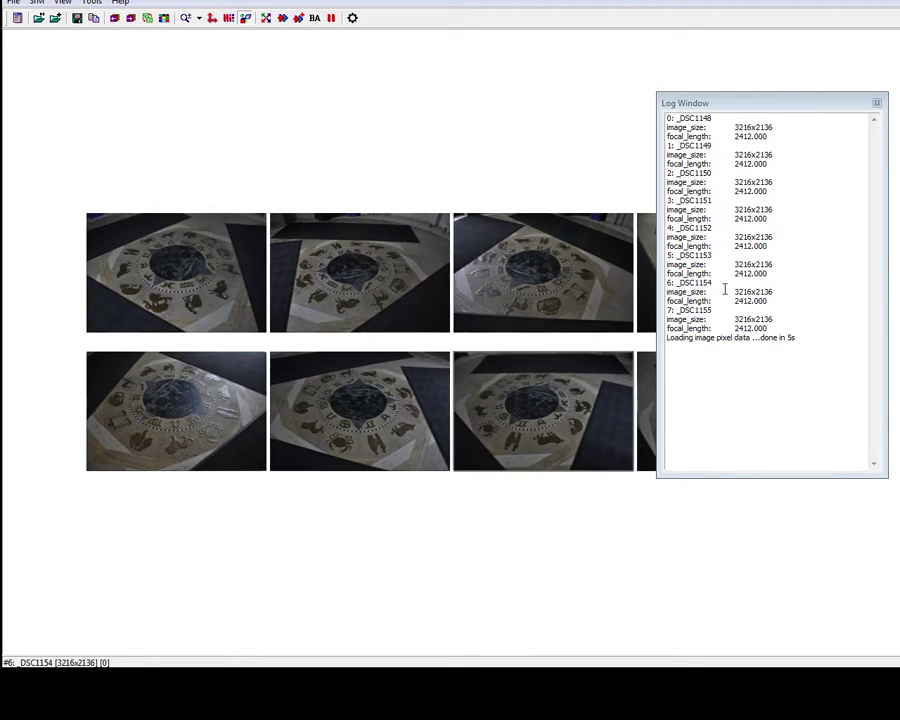
Step: Move the log window aside and view the first photo, _DSC1148, at full size
{"action": "left_click_drag", "start_coordinate": [731, 104], "coordinate": [899, 560]}
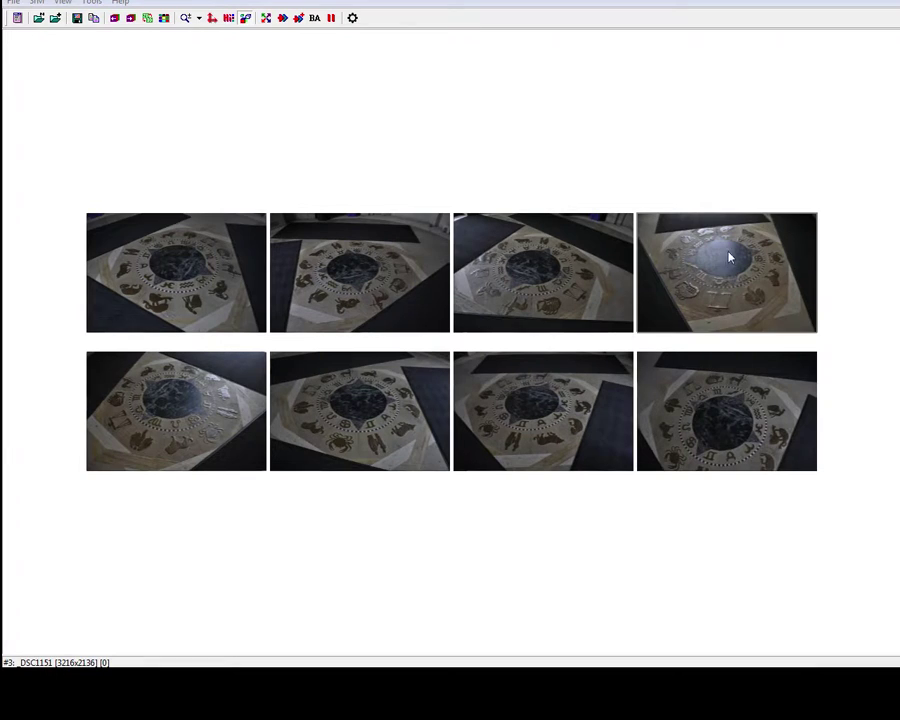
{"action": "double_click", "coordinate": [207, 284]}
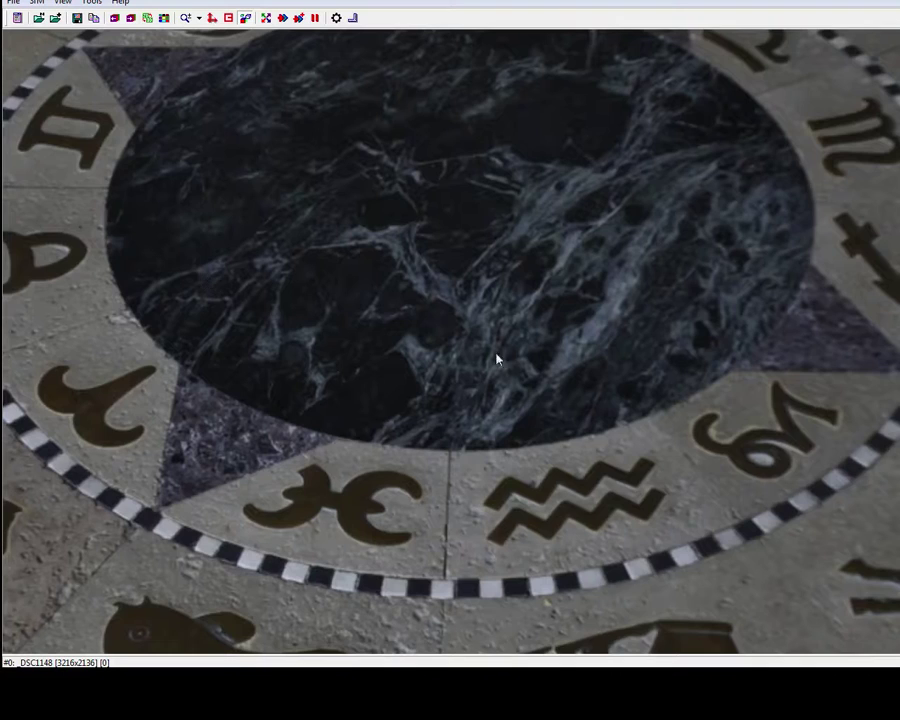
{"action": "scroll", "coordinate": [494, 356], "scroll_direction": "down", "scroll_amount": 3}
{"action": "scroll", "coordinate": [465, 313], "scroll_direction": "up", "scroll_amount": 2}
{"action": "scroll", "coordinate": [557, 281], "scroll_direction": "down", "scroll_amount": 1}
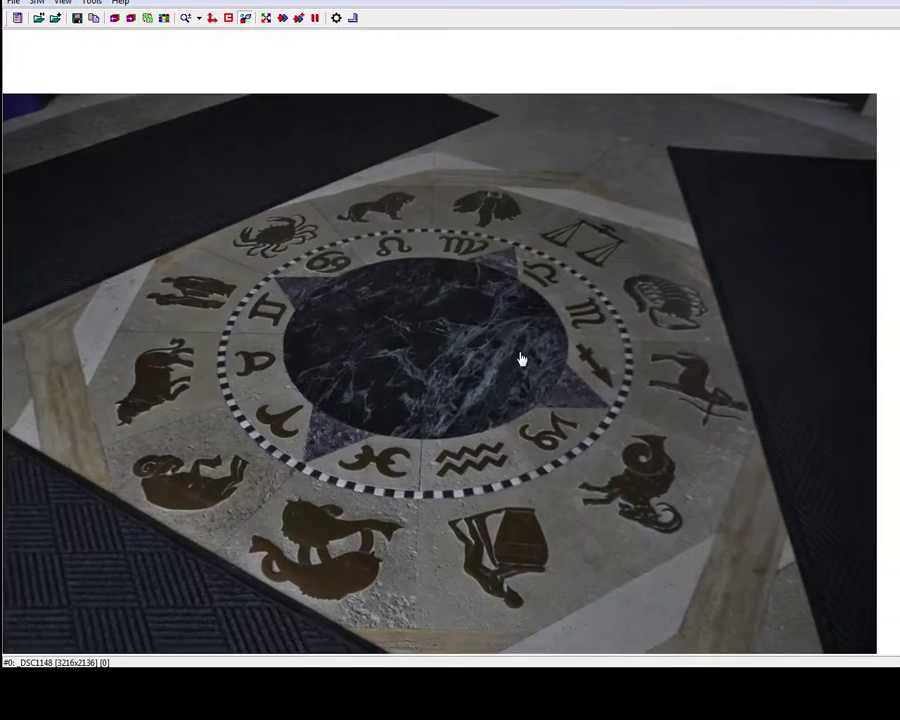
Step: Page through the loaded zodiac-floor photos to a close, low-angle shot of the medallion
{"action": "key", "text": "Page_Down"}
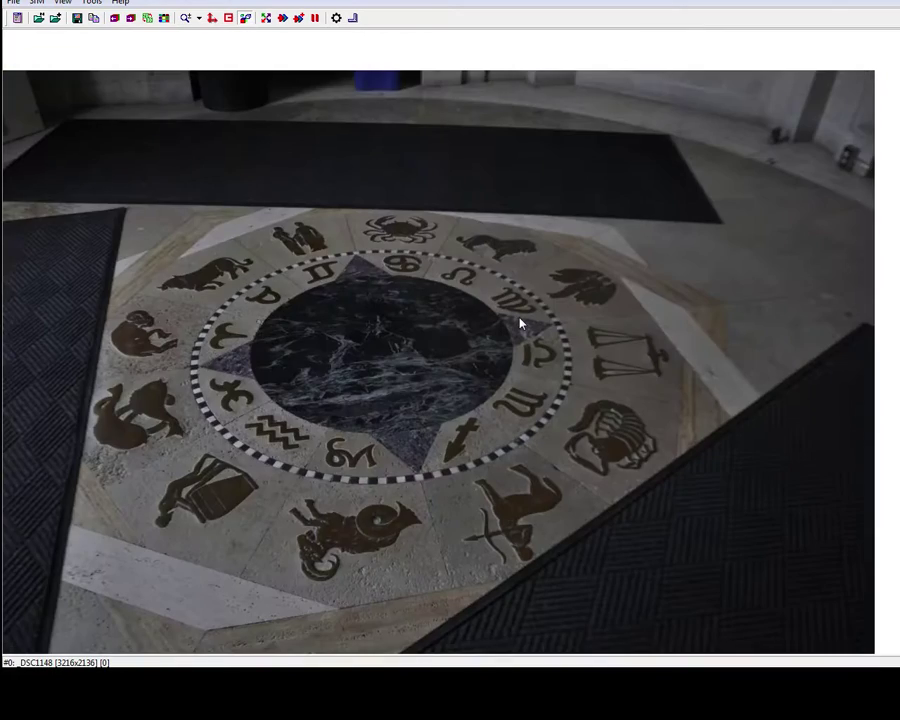
{"action": "key", "text": "Page_Down"}
{"action": "key", "text": "Page_Down"}
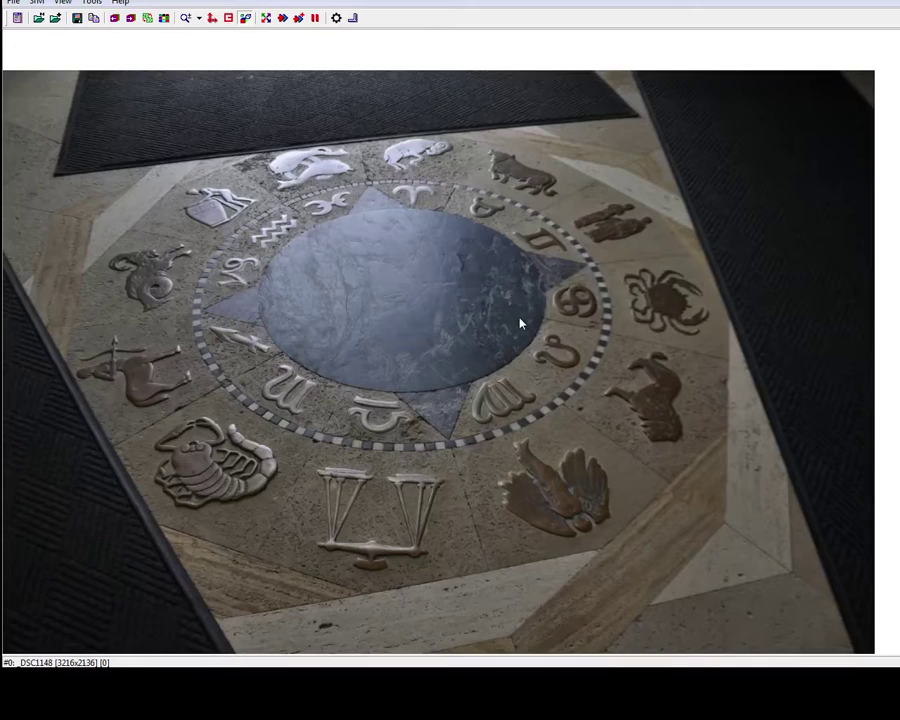
{"action": "key", "text": "Page_Down"}
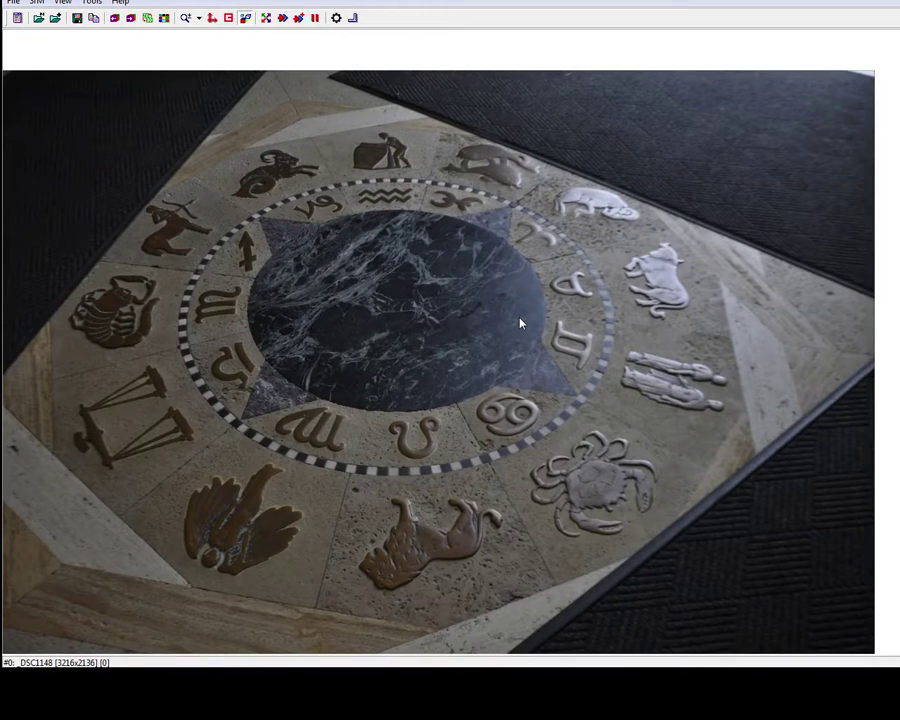
{"action": "key", "text": "Page_Down"}
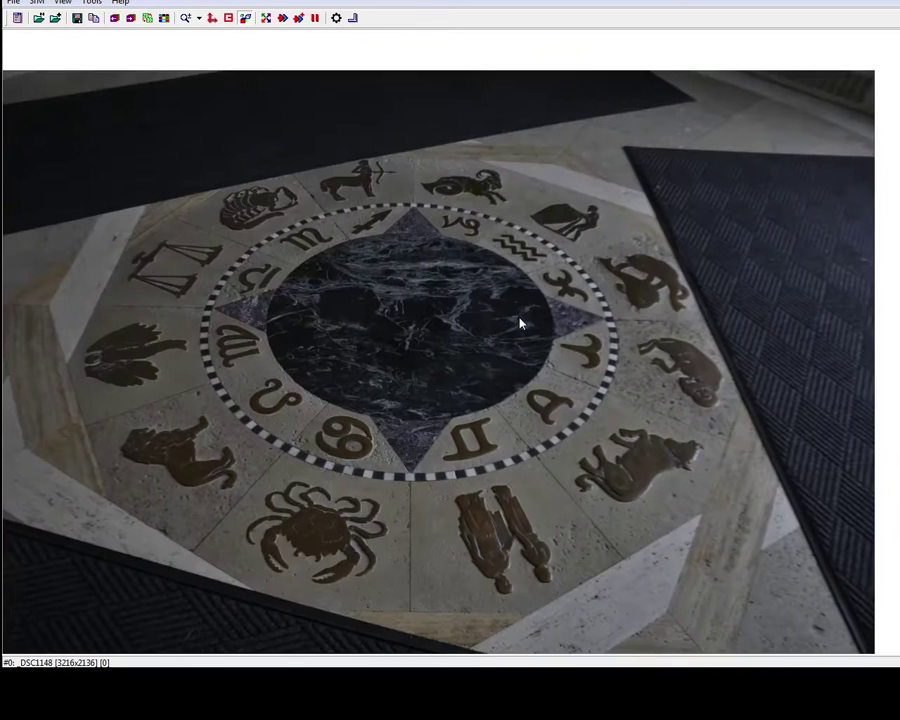
{"action": "key", "text": "Page_Down"}
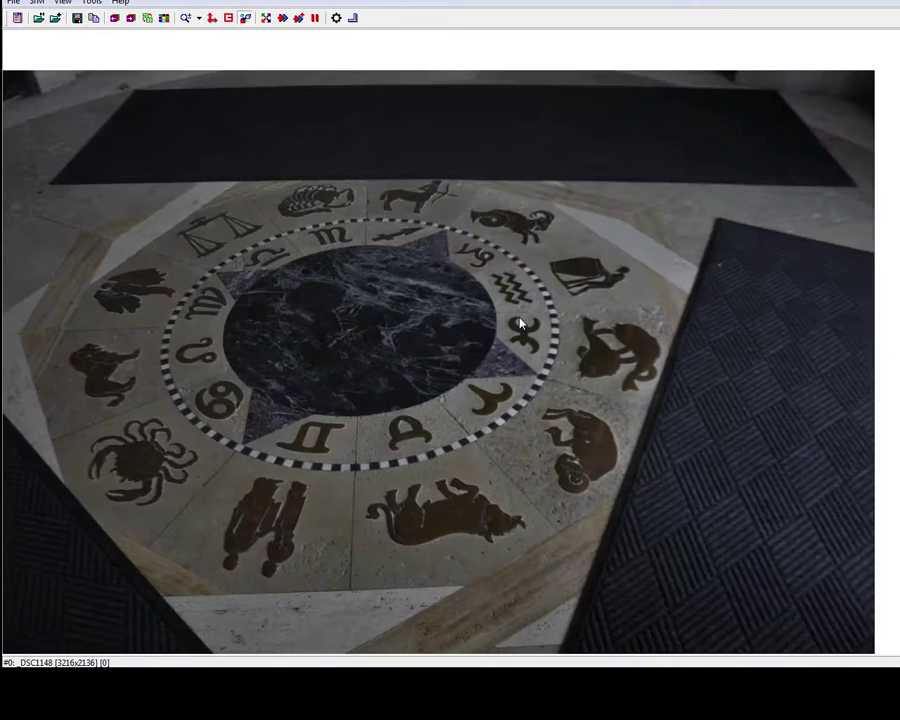
{"action": "key", "text": "Page_Down"}
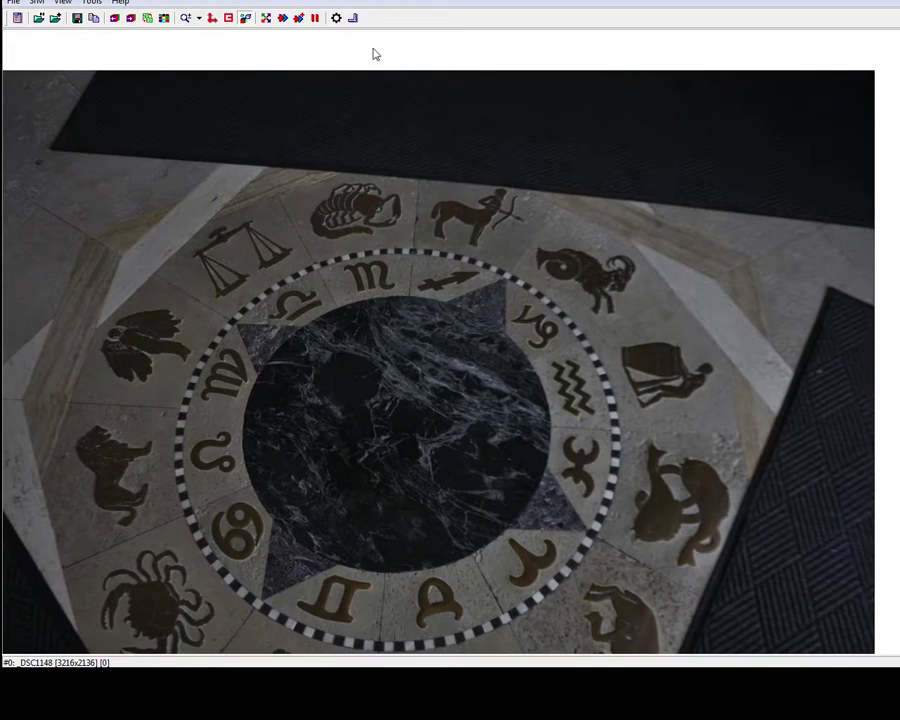
Step: Run Compute Missing Matches across all 28 photo pairs, then close the log after 31 seconds
{"action": "key", "text": "Page_Down"}
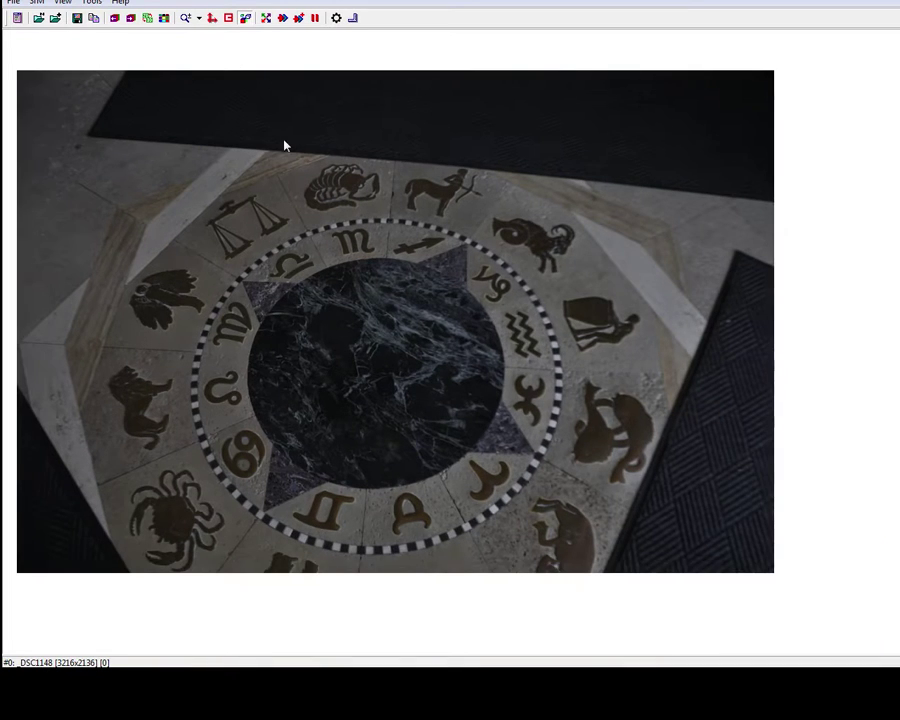
{"action": "left_click", "coordinate": [268, 24]}
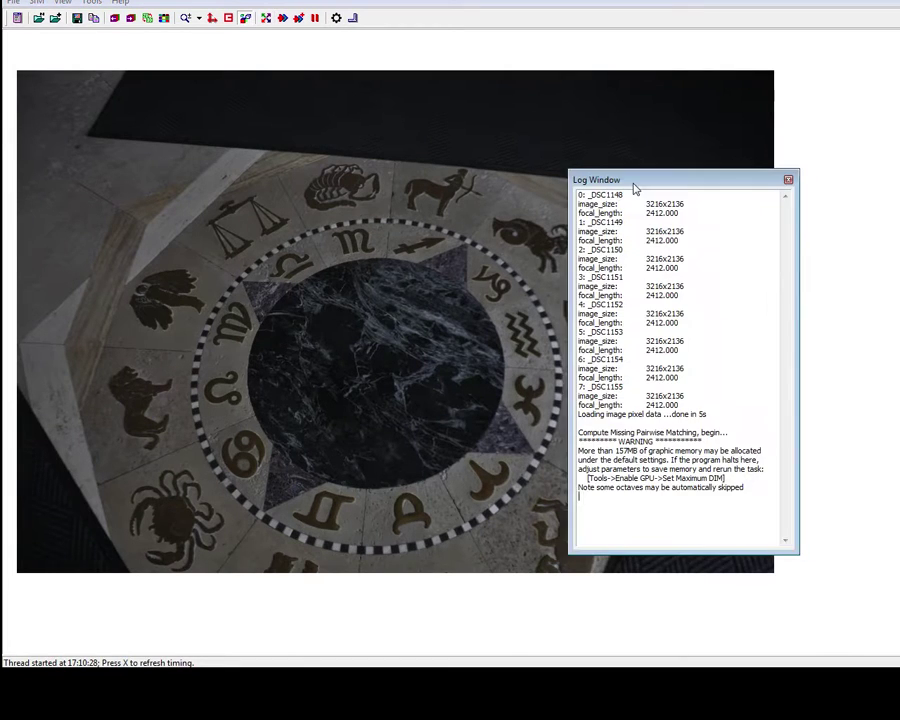
{"action": "left_click_drag", "start_coordinate": [635, 187], "coordinate": [696, 181]}
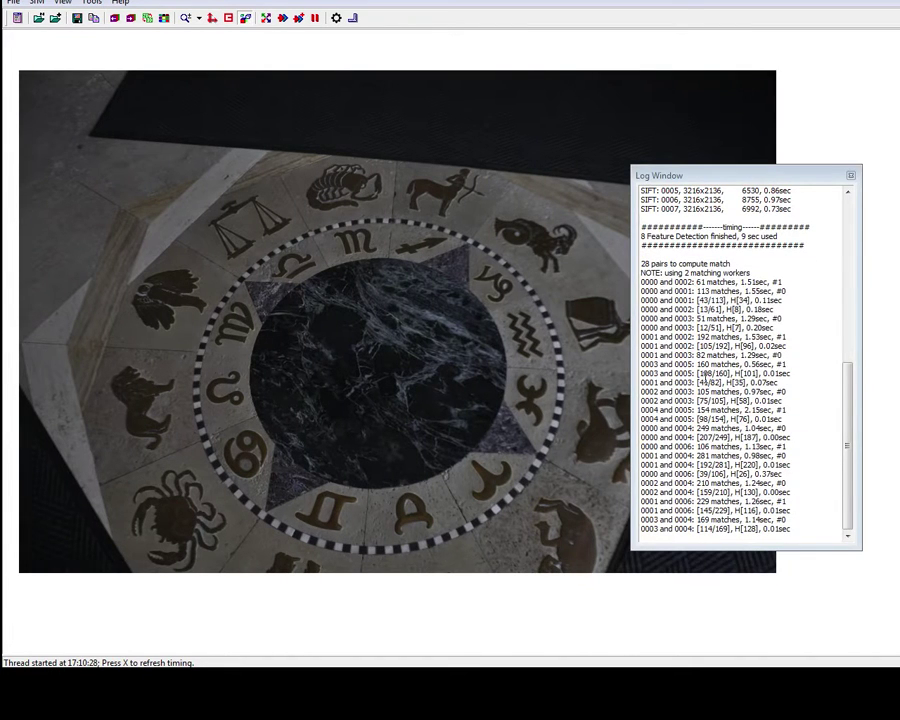
{"action": "left_click_drag", "start_coordinate": [849, 415], "coordinate": [866, 365]}
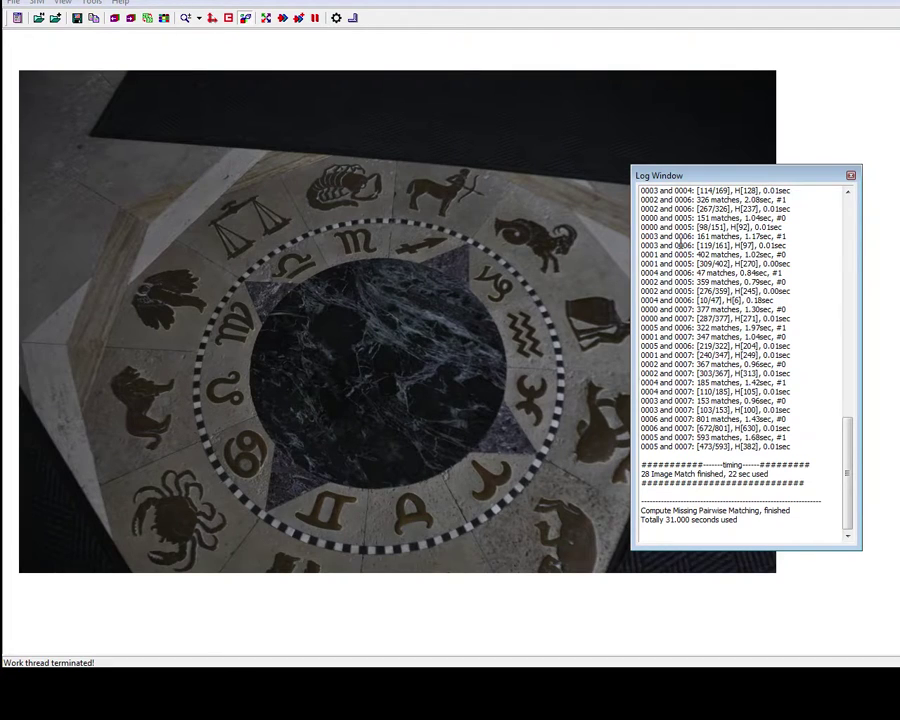
{"action": "left_click", "coordinate": [850, 175]}
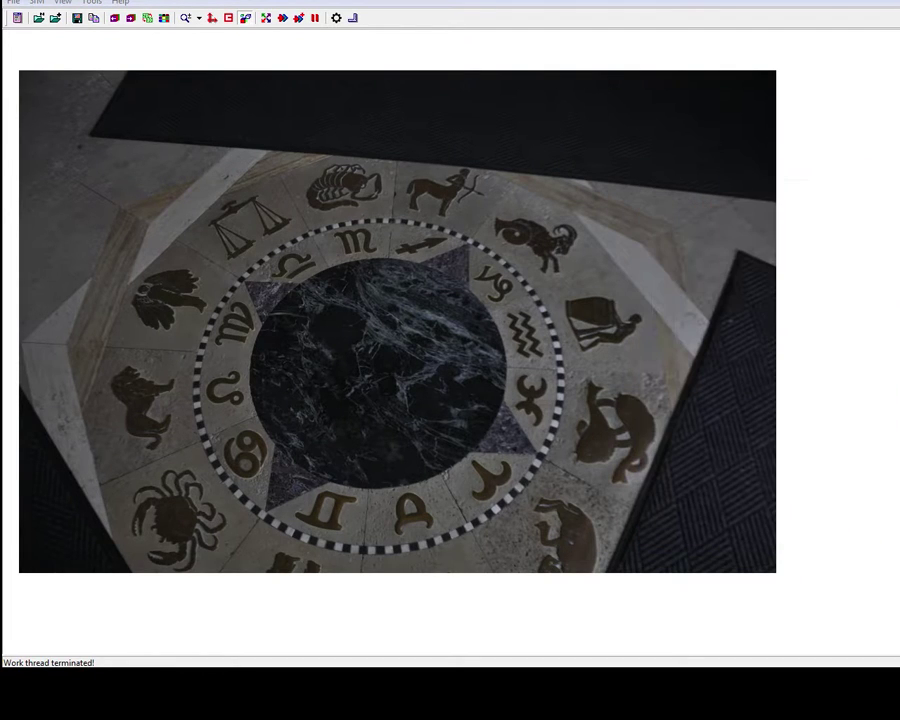
Step: Overlay the detected features on the floor photo and zoom and pan to inspect the figures
{"action": "left_click", "coordinate": [230, 19]}
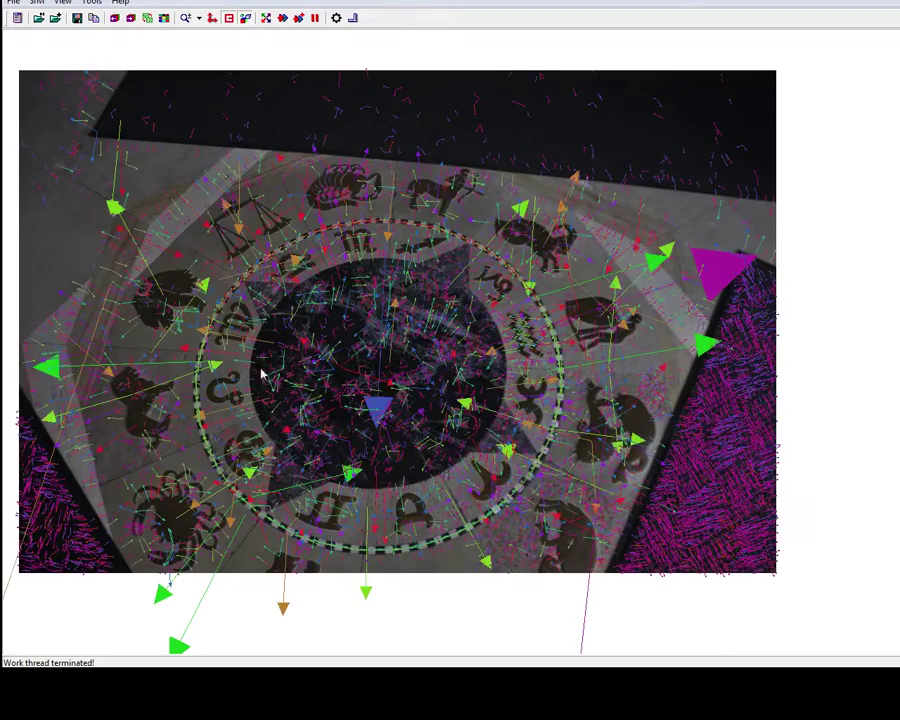
{"action": "scroll", "coordinate": [273, 377], "scroll_direction": "up", "scroll_amount": 4}
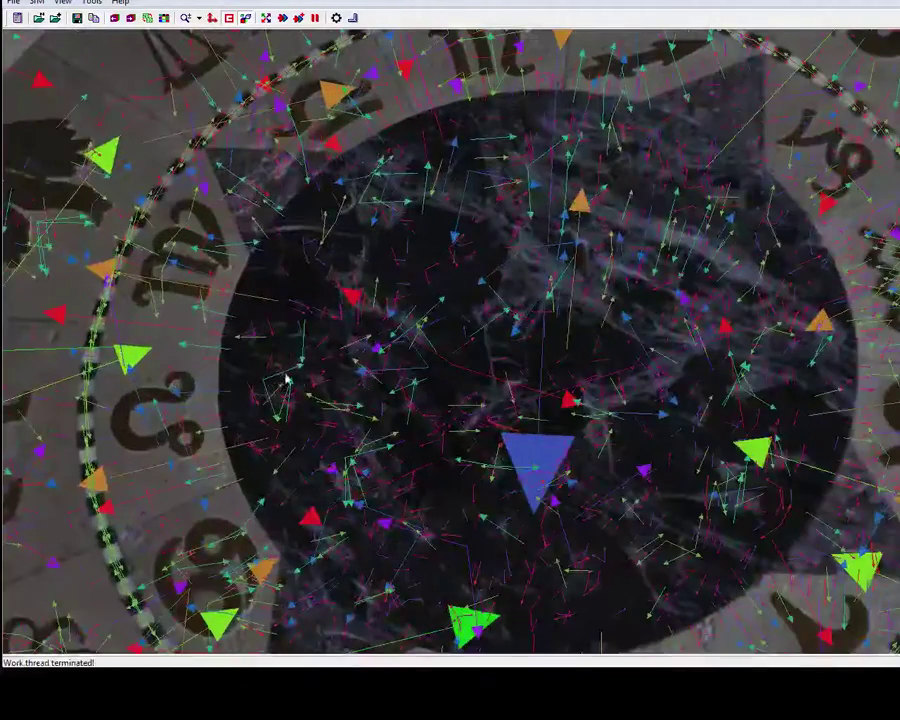
{"action": "left_click_drag", "start_coordinate": [542, 255], "coordinate": [340, 387]}
{"action": "left_click_drag", "start_coordinate": [624, 236], "coordinate": [496, 352]}
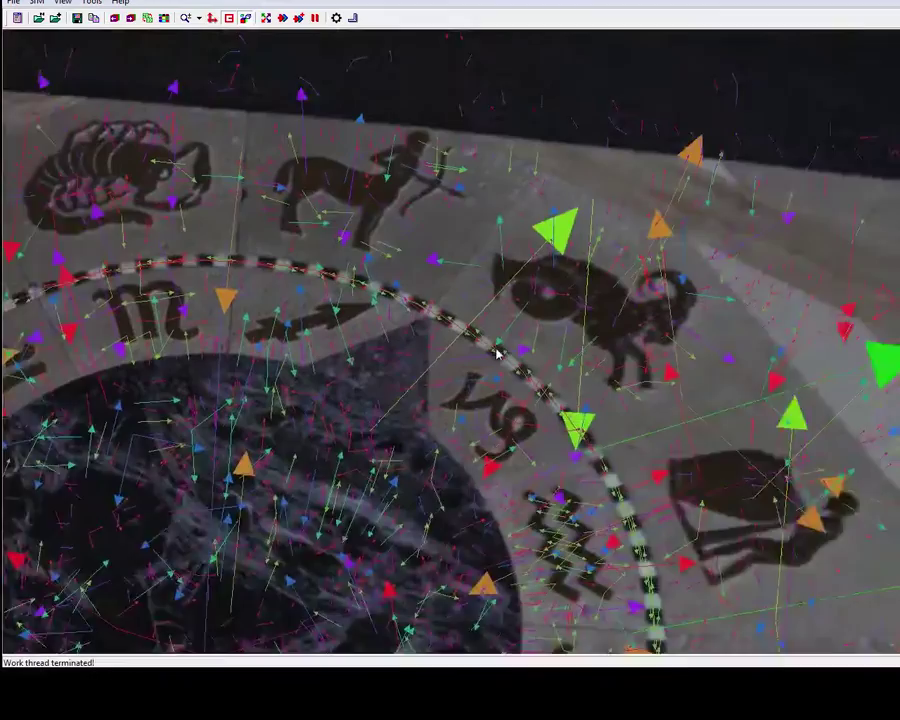
{"action": "scroll", "coordinate": [496, 352], "scroll_direction": "up", "scroll_amount": 7}
{"action": "scroll", "coordinate": [459, 355], "scroll_direction": "down", "scroll_amount": 5}
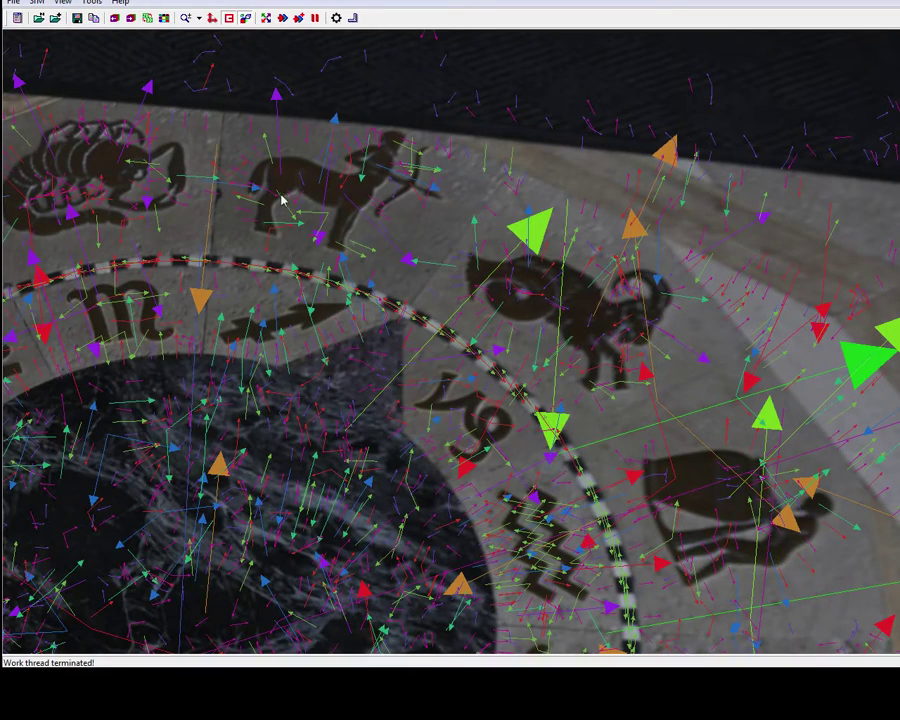
{"action": "scroll", "coordinate": [397, 316], "scroll_direction": "down", "scroll_amount": 5}
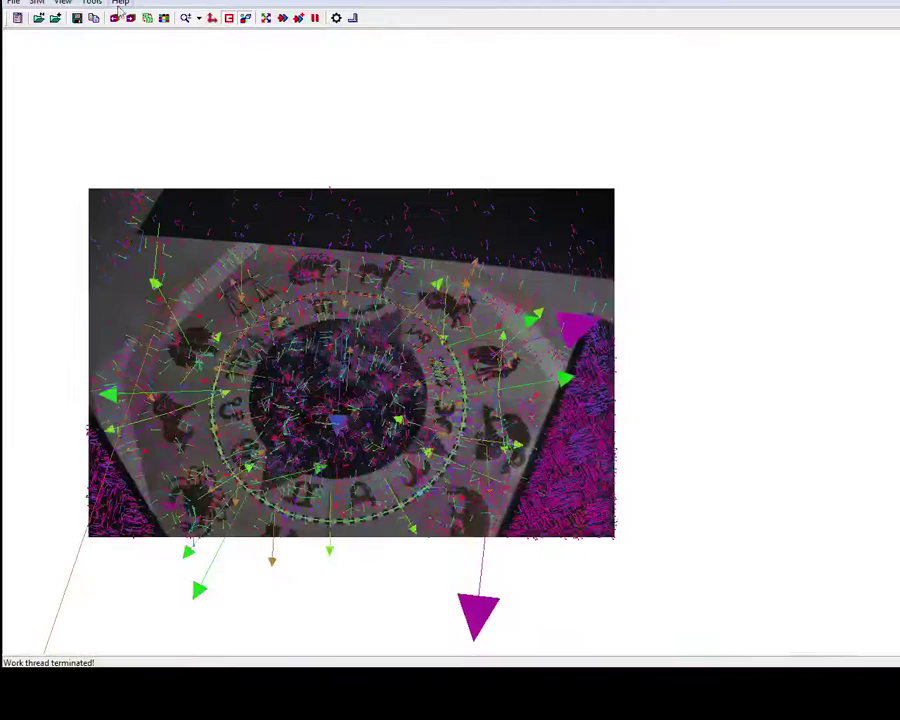
{"action": "left_click", "coordinate": [62, 3]}
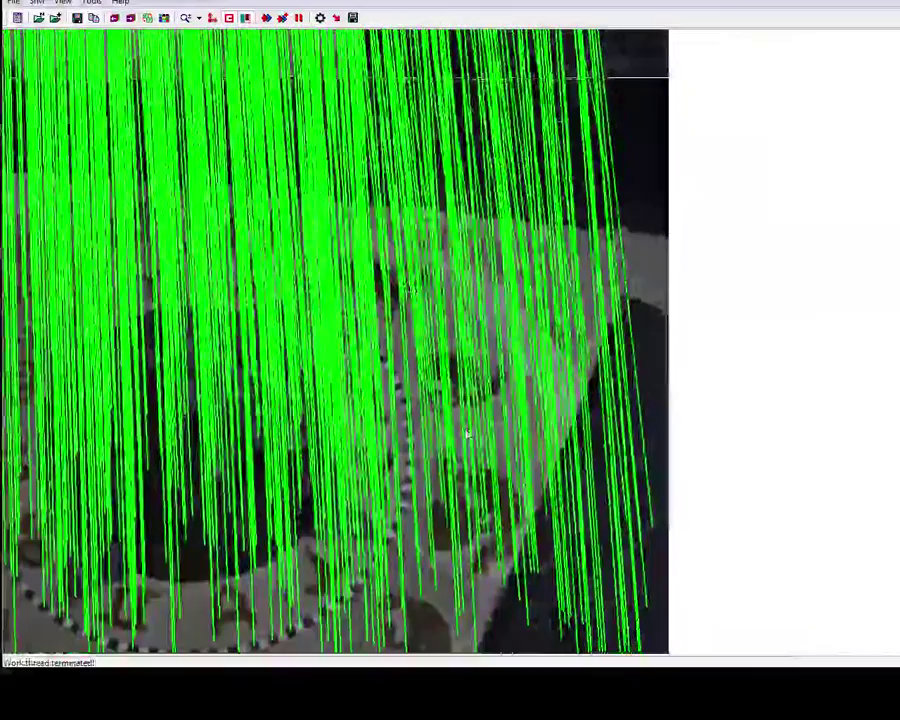
{"action": "scroll", "coordinate": [445, 410], "scroll_direction": "down", "scroll_amount": 4}
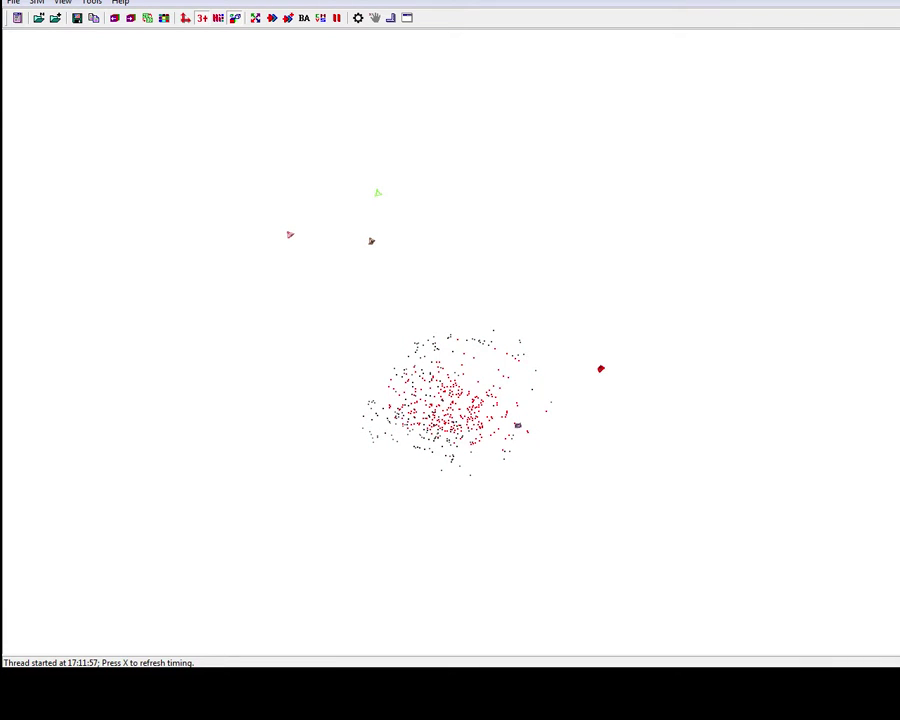
Step: Point out the EXIF focal length, 1340 3D points and bundle adjustment time in the log
{"action": "left_click_drag", "start_coordinate": [719, 166], "coordinate": [711, 127]}
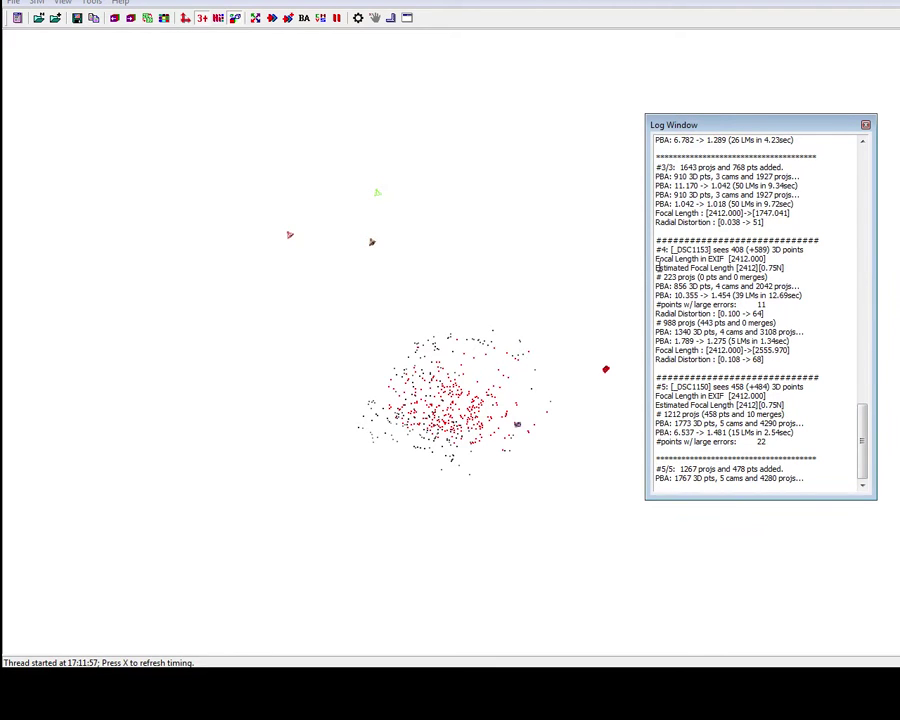
{"action": "left_click_drag", "start_coordinate": [656, 258], "coordinate": [789, 258]}
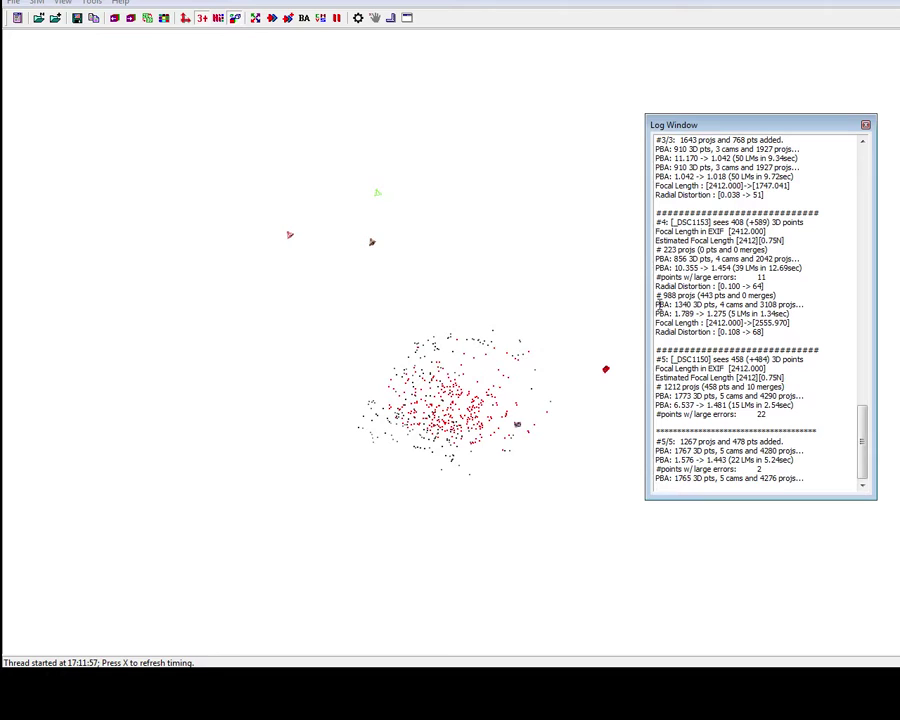
{"action": "left_click_drag", "start_coordinate": [676, 304], "coordinate": [718, 304]}
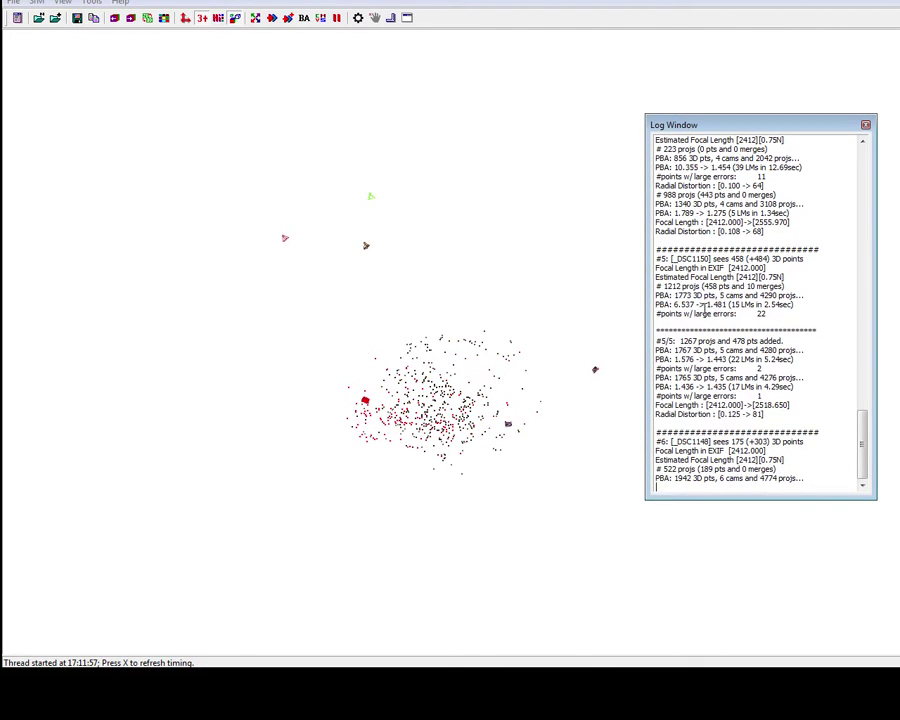
{"action": "left_click_drag", "start_coordinate": [761, 304], "coordinate": [807, 305]}
{"action": "left_click", "coordinate": [707, 240]}
Step: Rotate the growing reconstruction from several sides and select the camera of photo _DSC1148
{"action": "left_click_drag", "start_coordinate": [525, 386], "coordinate": [533, 413]}
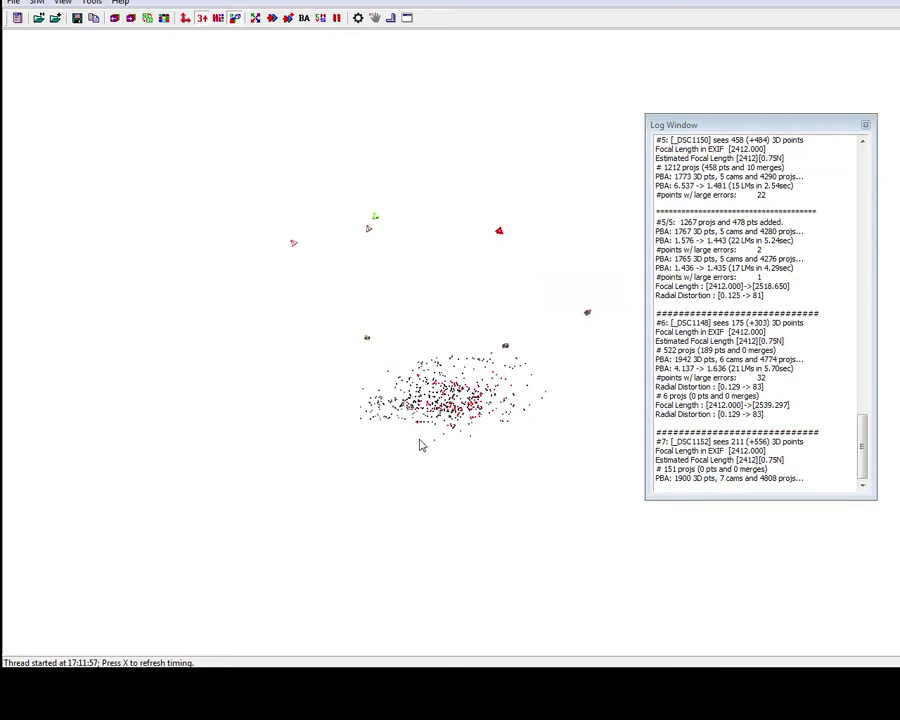
{"action": "left_click_drag", "start_coordinate": [295, 348], "coordinate": [429, 385]}
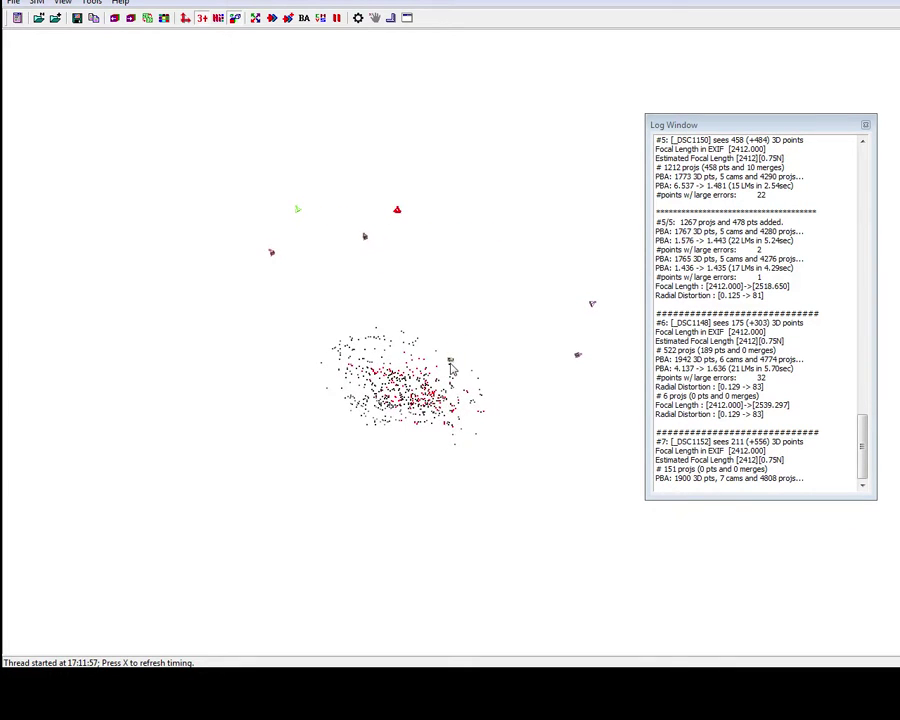
{"action": "left_click", "coordinate": [451, 361]}
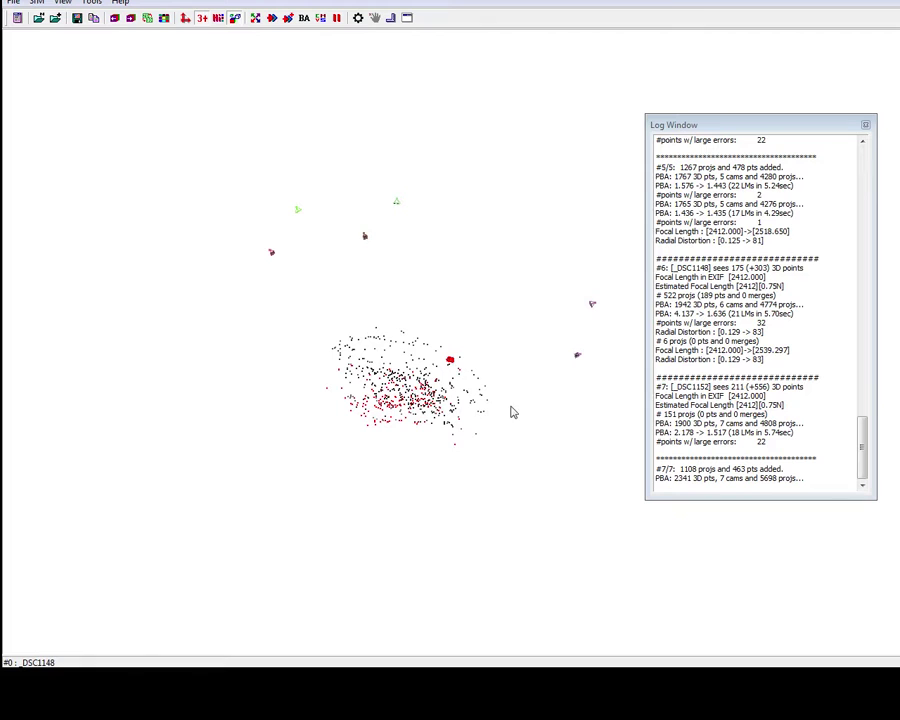
{"action": "left_click_drag", "start_coordinate": [542, 481], "coordinate": [333, 396]}
{"action": "mouse_move", "coordinate": [477, 412]}
{"action": "left_mouse_down"}
{"action": "mouse_move", "coordinate": [534, 412]}
{"action": "mouse_move", "coordinate": [448, 408]}
{"action": "mouse_move", "coordinate": [490, 410]}
{"action": "left_mouse_up"}
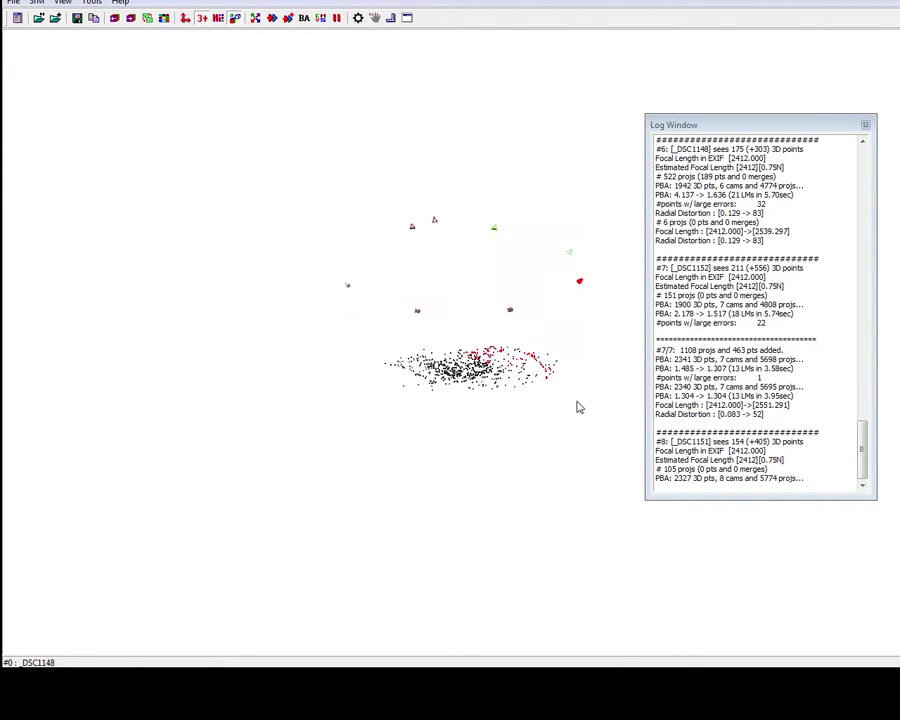
{"action": "scroll", "coordinate": [555, 406], "scroll_direction": "up", "scroll_amount": 4}
{"action": "left_click_drag", "start_coordinate": [532, 375], "coordinate": [506, 436]}
{"action": "left_click_drag", "start_coordinate": [548, 295], "coordinate": [460, 297]}
Step: Orbit the finished 8-camera, 2415-point reconstruction and point out the 5938 projections in the log
{"action": "scroll", "coordinate": [484, 336], "scroll_direction": "up", "scroll_amount": 5}
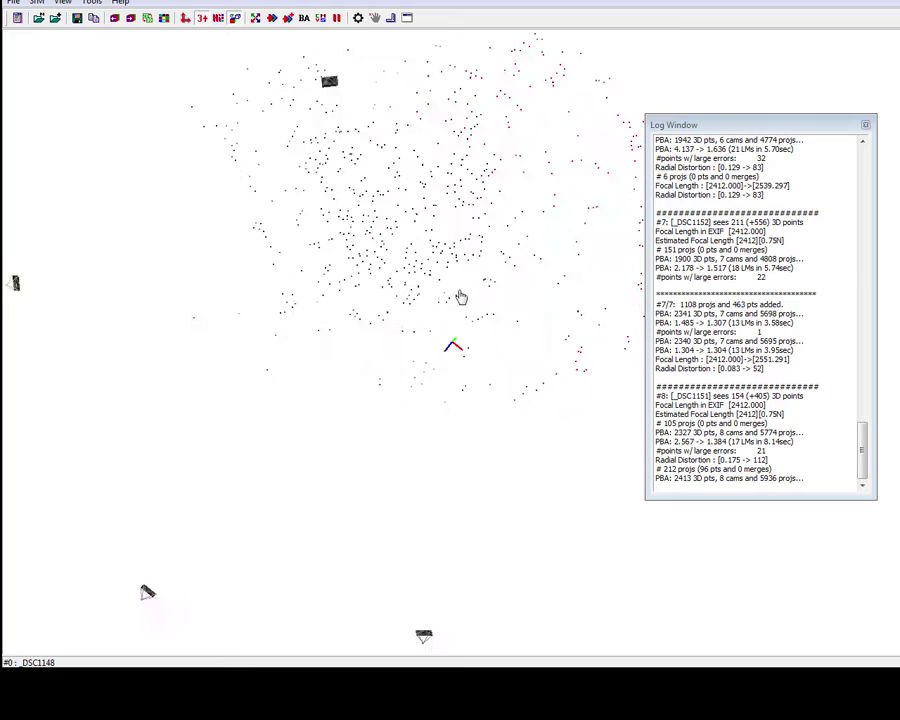
{"action": "left_click_drag", "start_coordinate": [502, 211], "coordinate": [399, 309]}
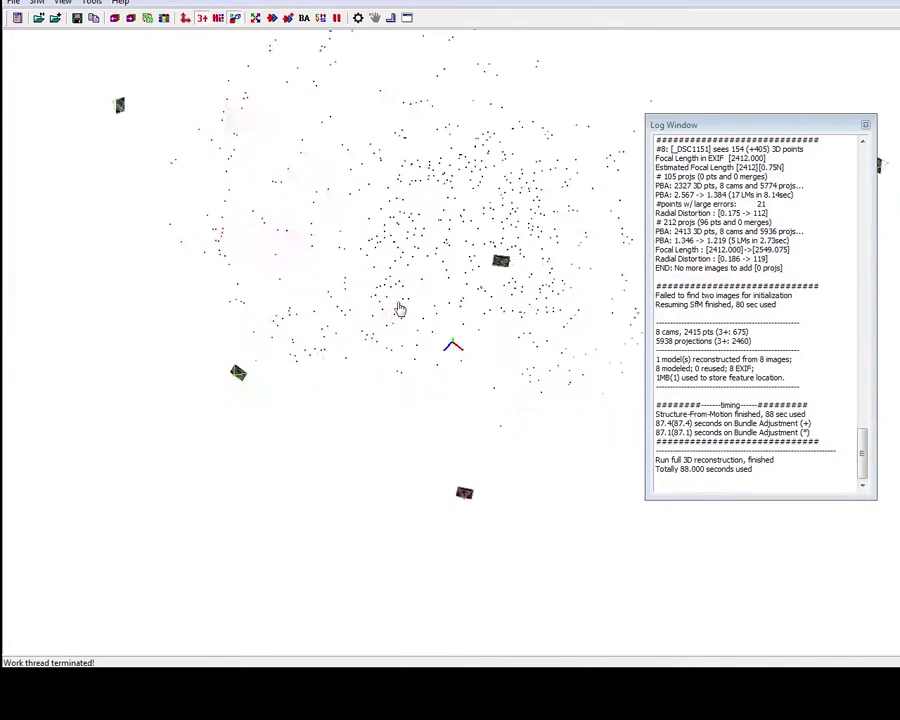
{"action": "left_click_drag", "start_coordinate": [472, 215], "coordinate": [454, 267]}
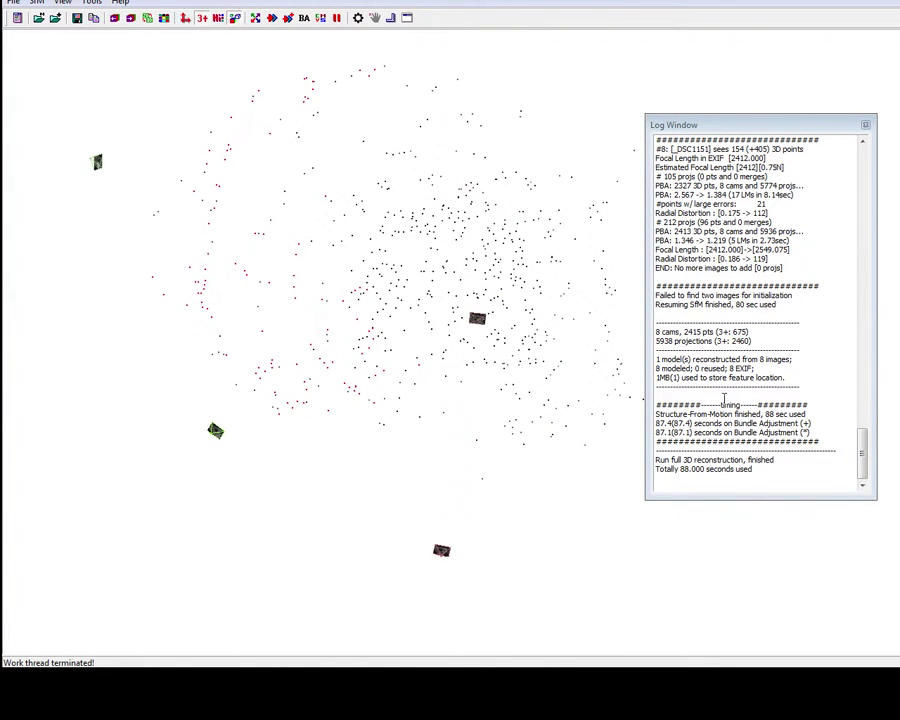
{"action": "left_click_drag", "start_coordinate": [657, 343], "coordinate": [684, 345]}
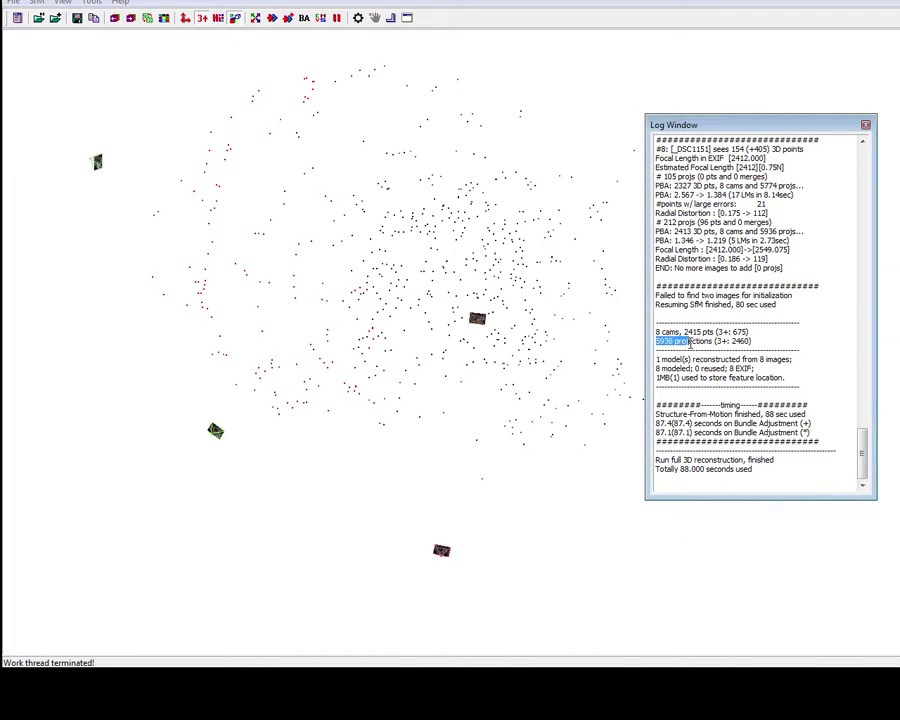
{"action": "left_click", "coordinate": [649, 625]}
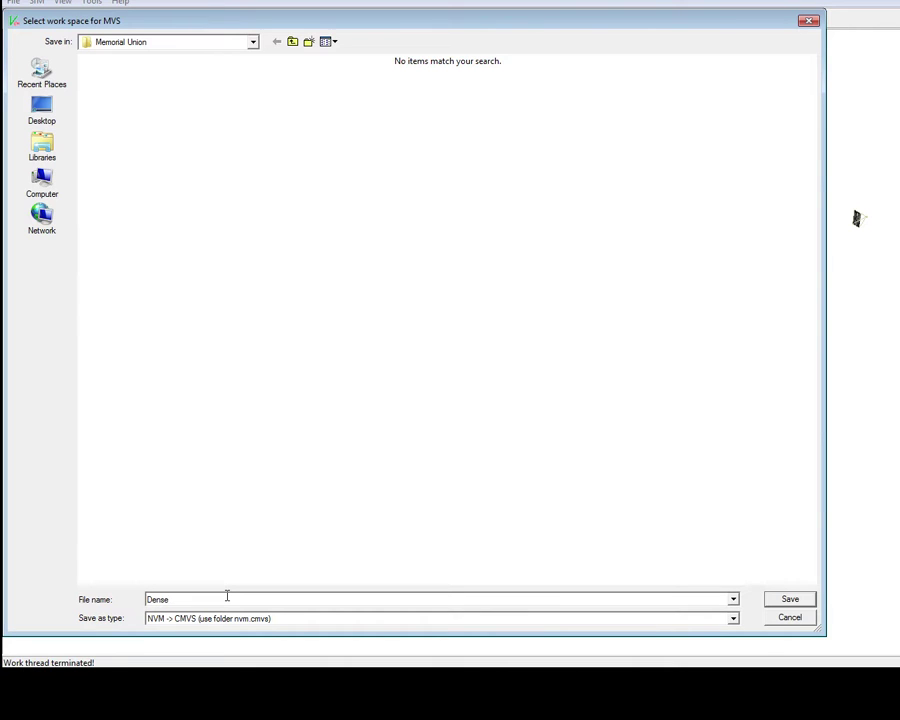
Step: Save the CMVS workspace as 'Dense Zodiac' to start dense reconstruction
{"action": "type", "text": "Dense Zodiac"}
{"action": "key", "text": "Return"}
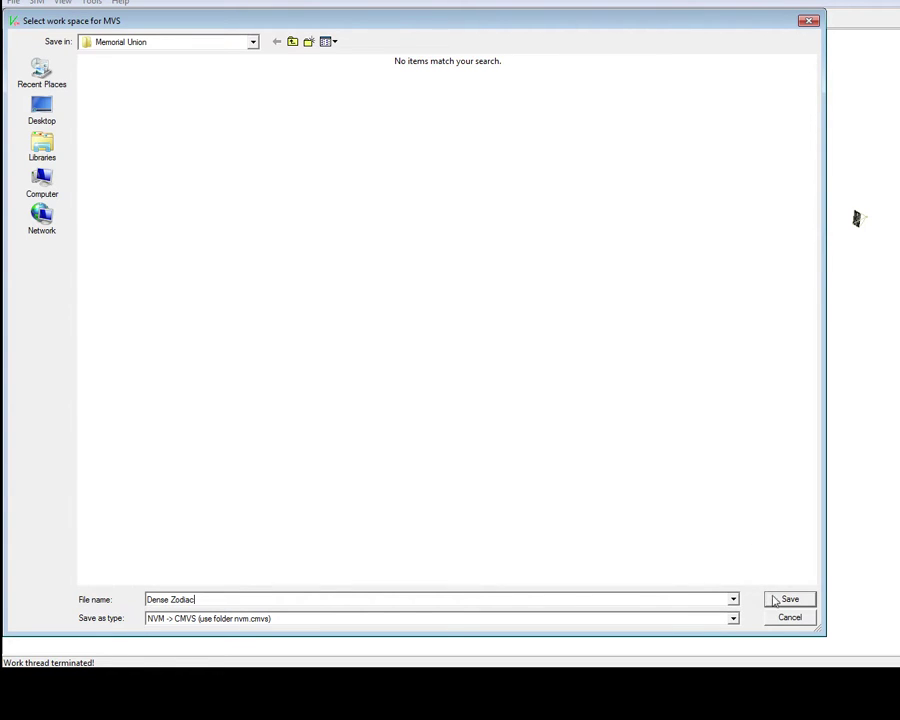